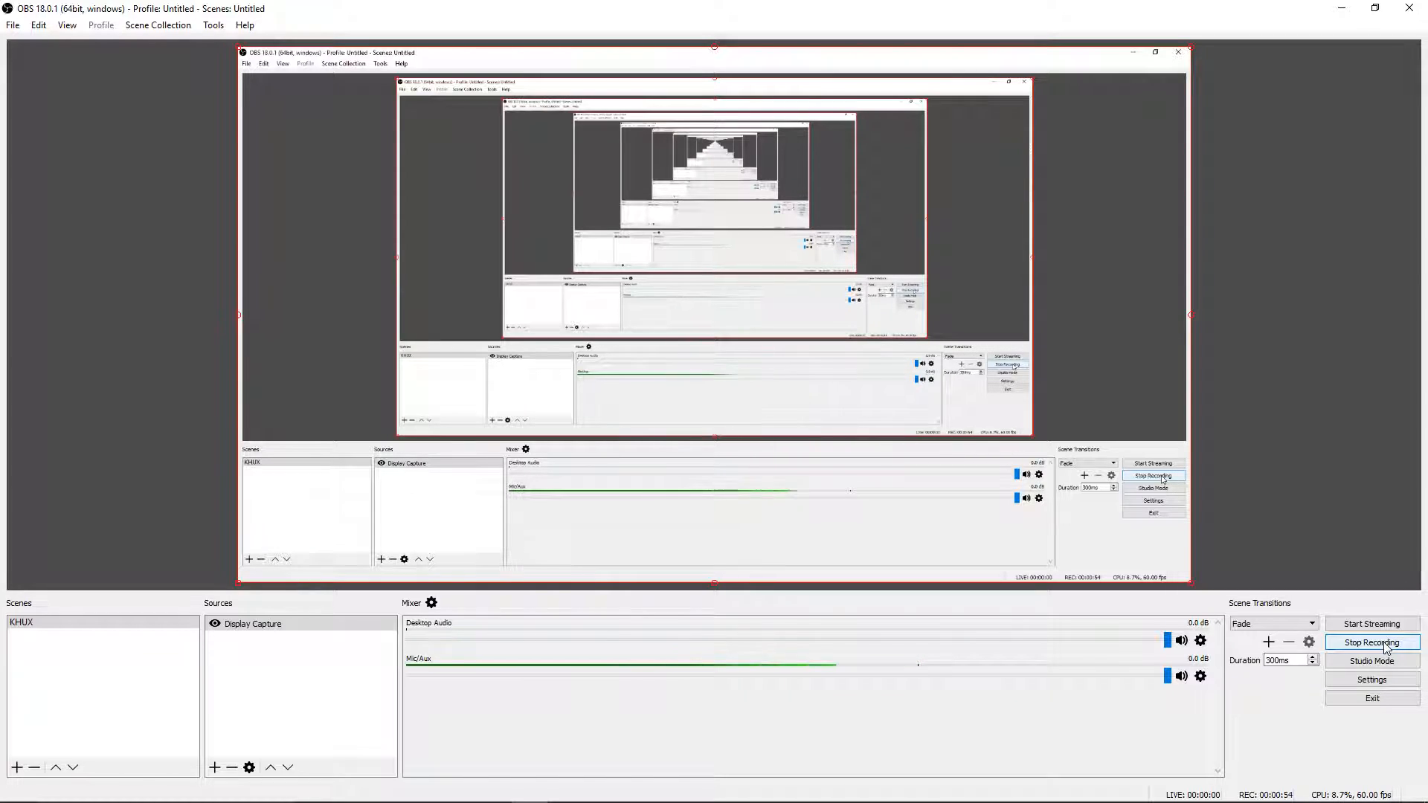
Step: Review the KHUX scene, the prompt for adding a scene and the source types that can be added
{"action": "mouse_move", "coordinate": [771, 799]}
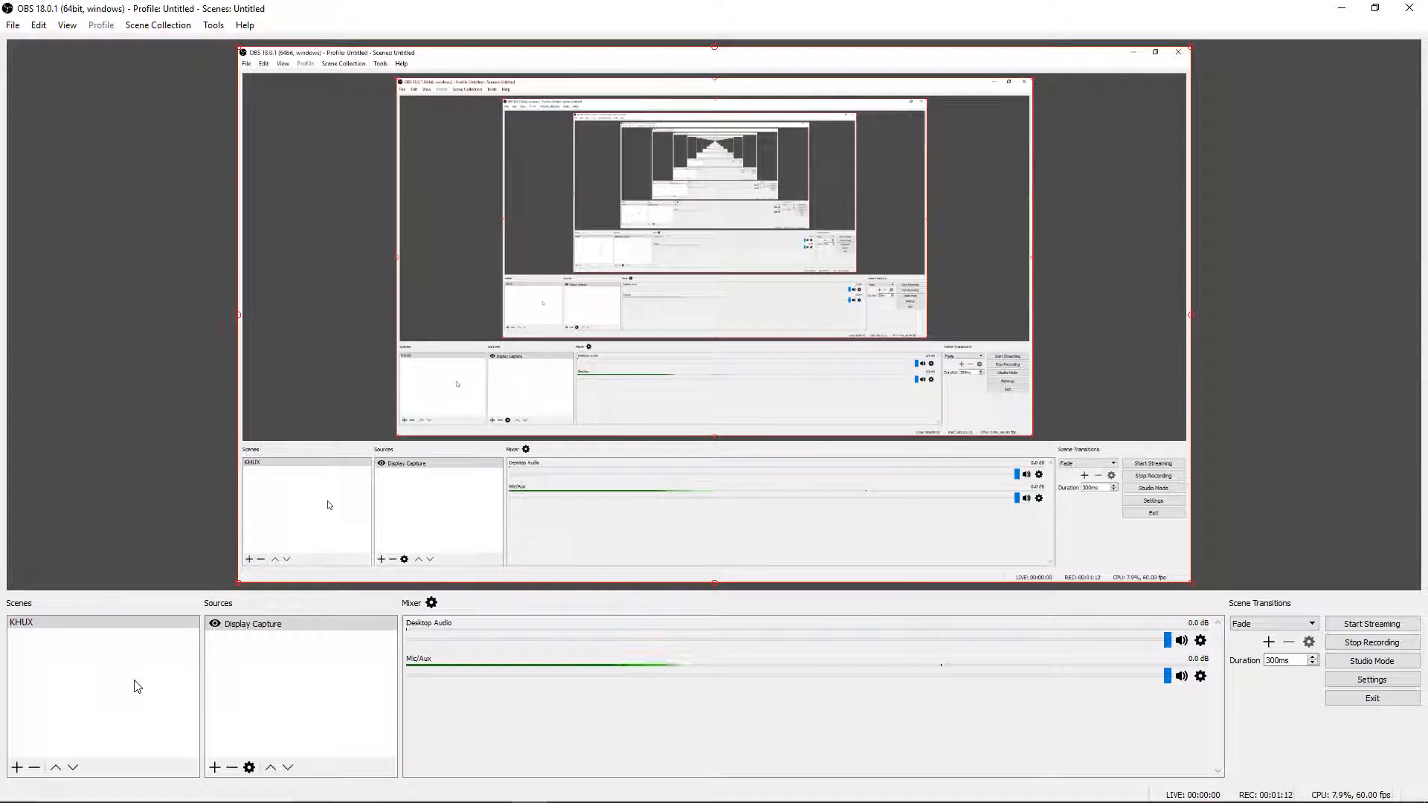
{"action": "left_click", "coordinate": [35, 627]}
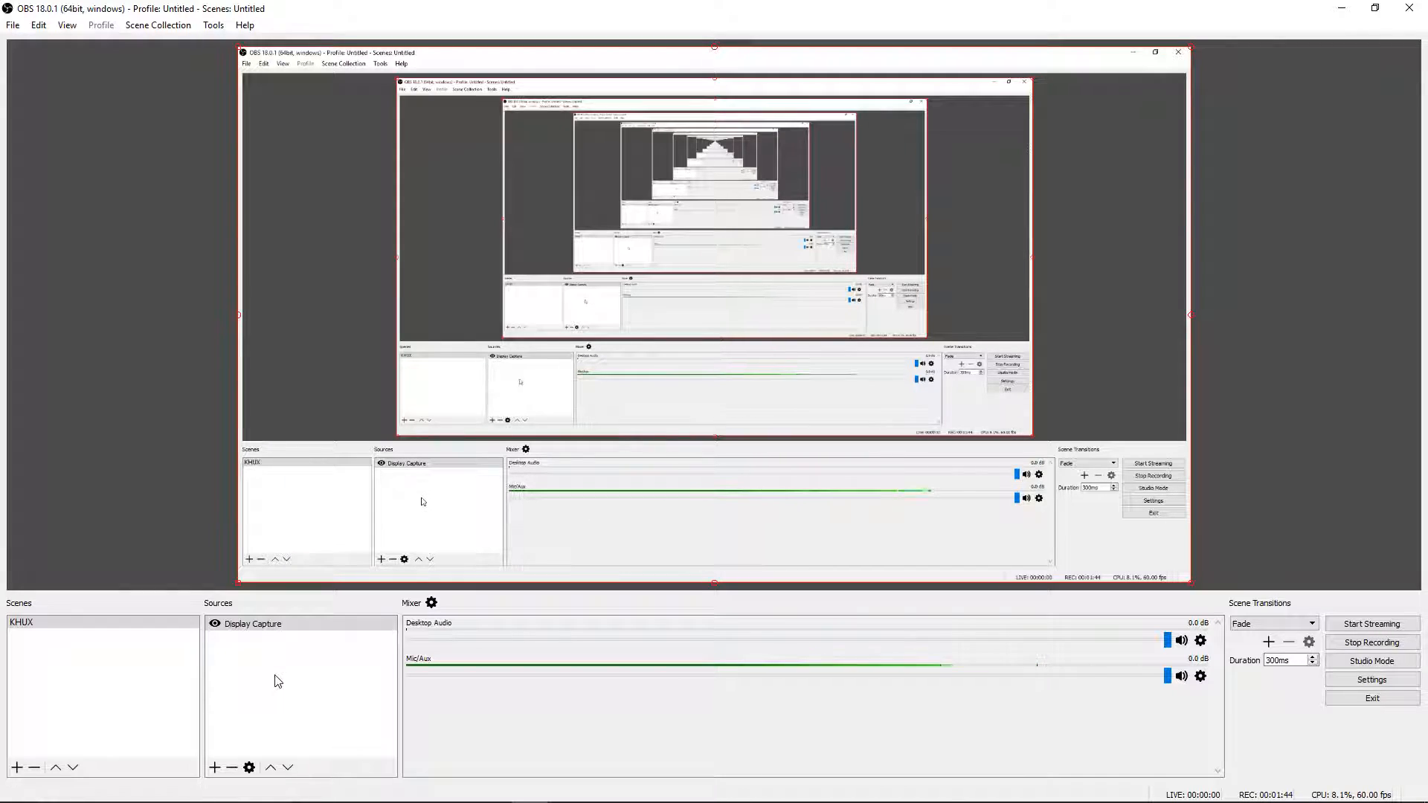
{"action": "left_click", "coordinate": [78, 725]}
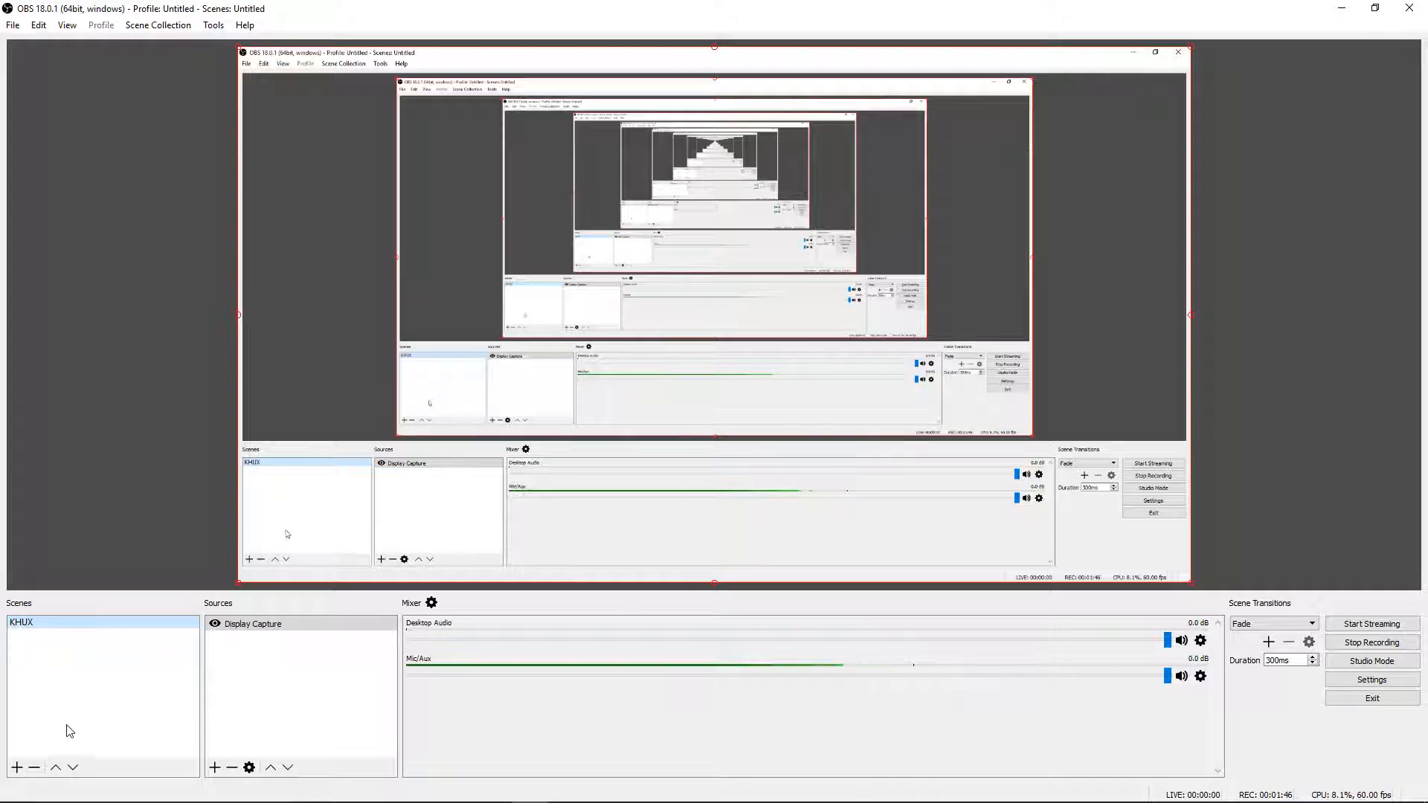
{"action": "left_click", "coordinate": [215, 767]}
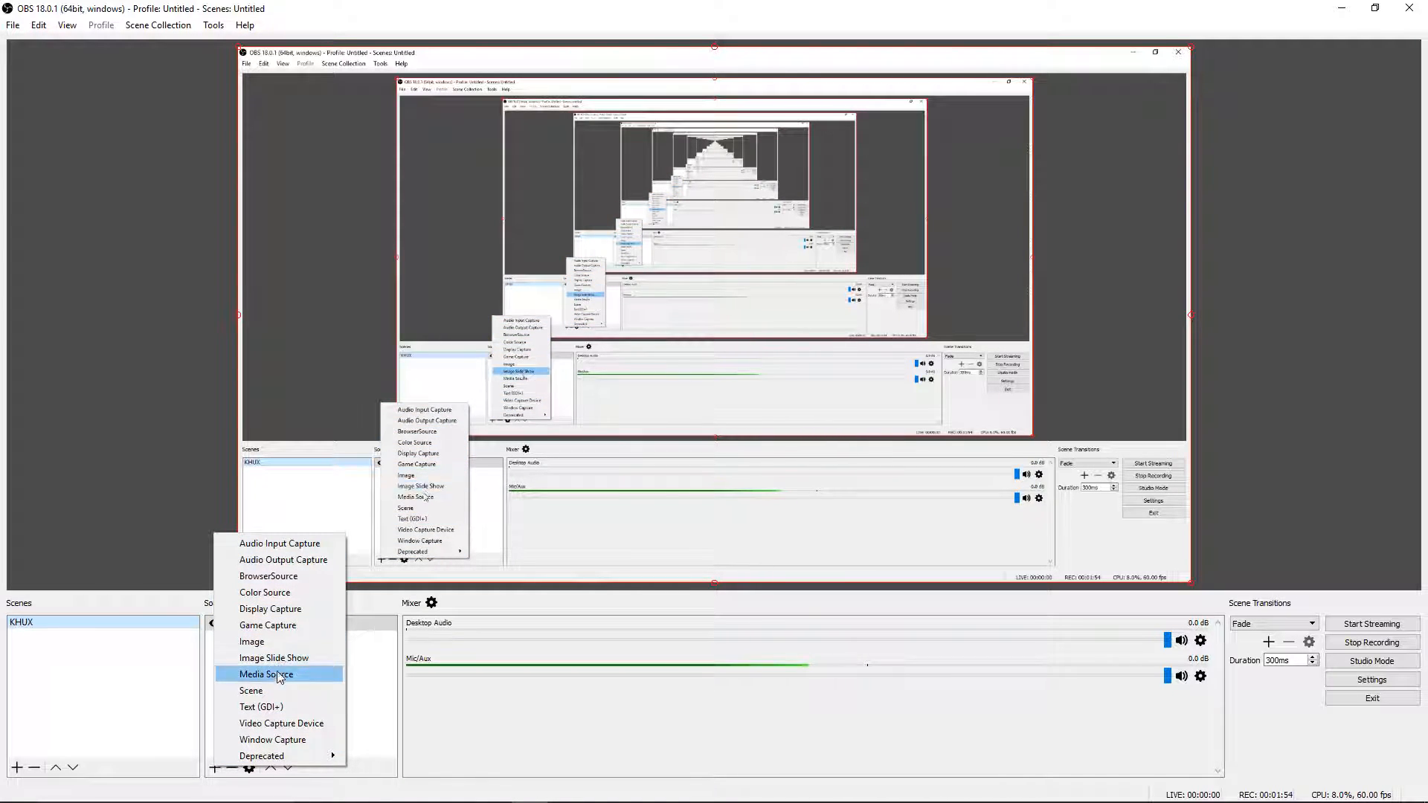
{"action": "left_click", "coordinate": [64, 746]}
{"action": "left_click", "coordinate": [17, 767]}
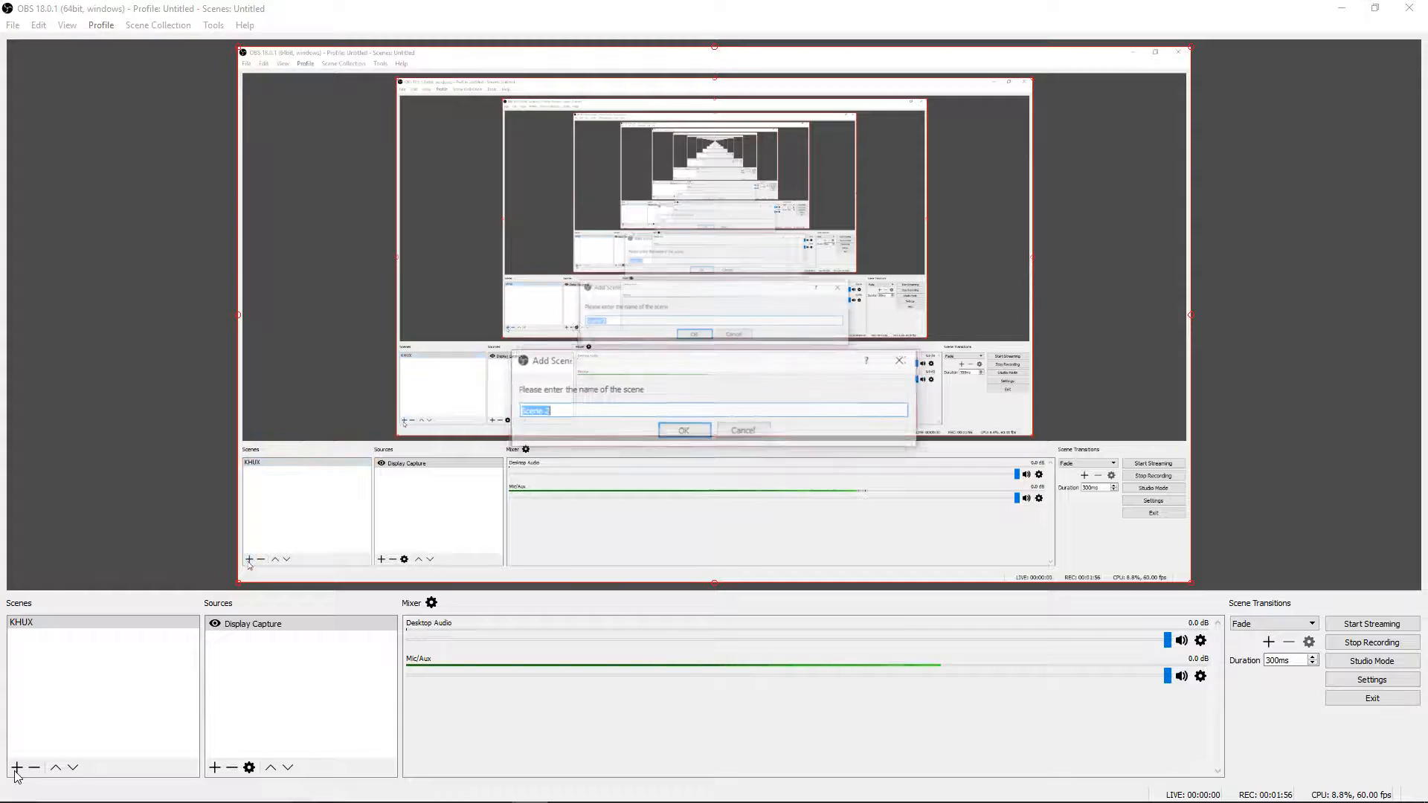
{"action": "left_click", "coordinate": [742, 431]}
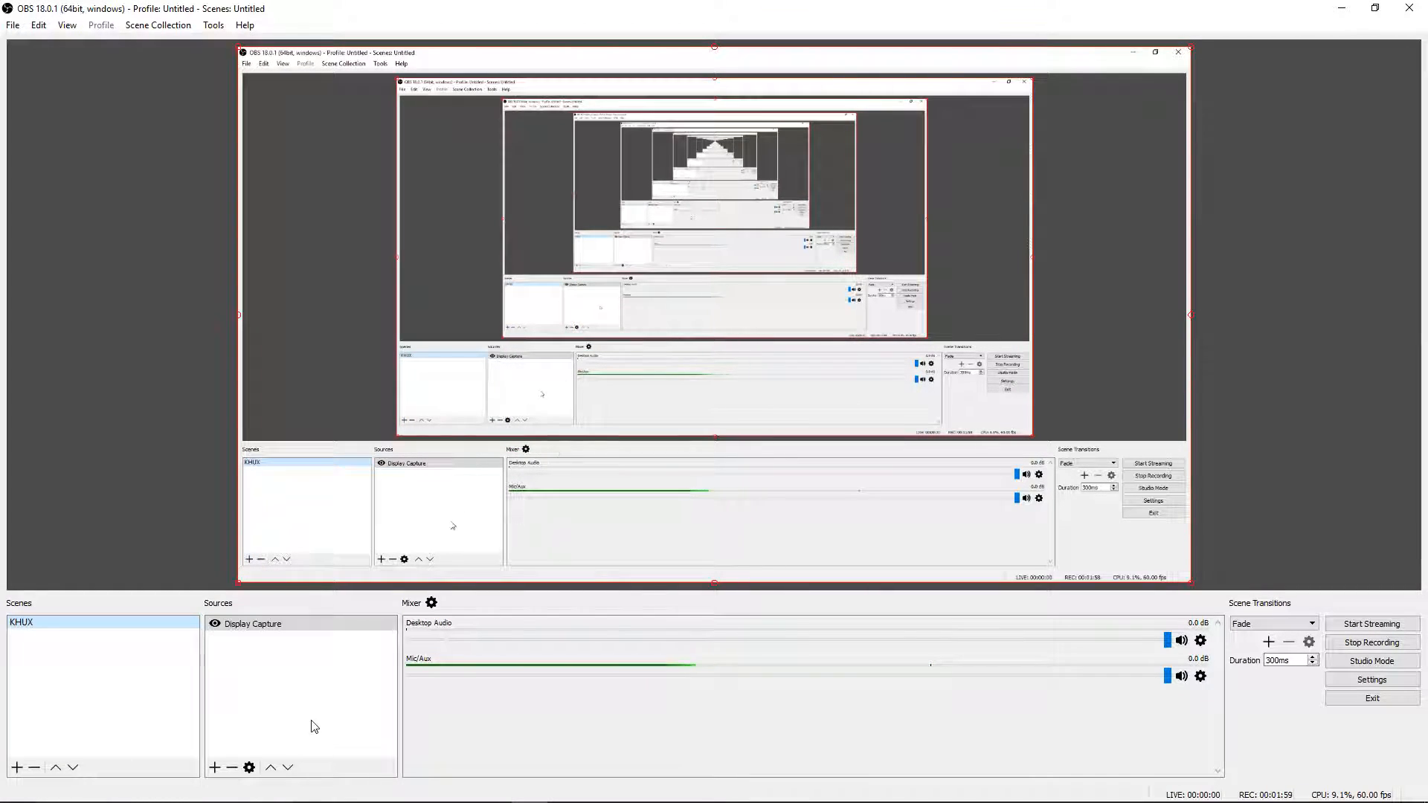
{"action": "left_click", "coordinate": [215, 767]}
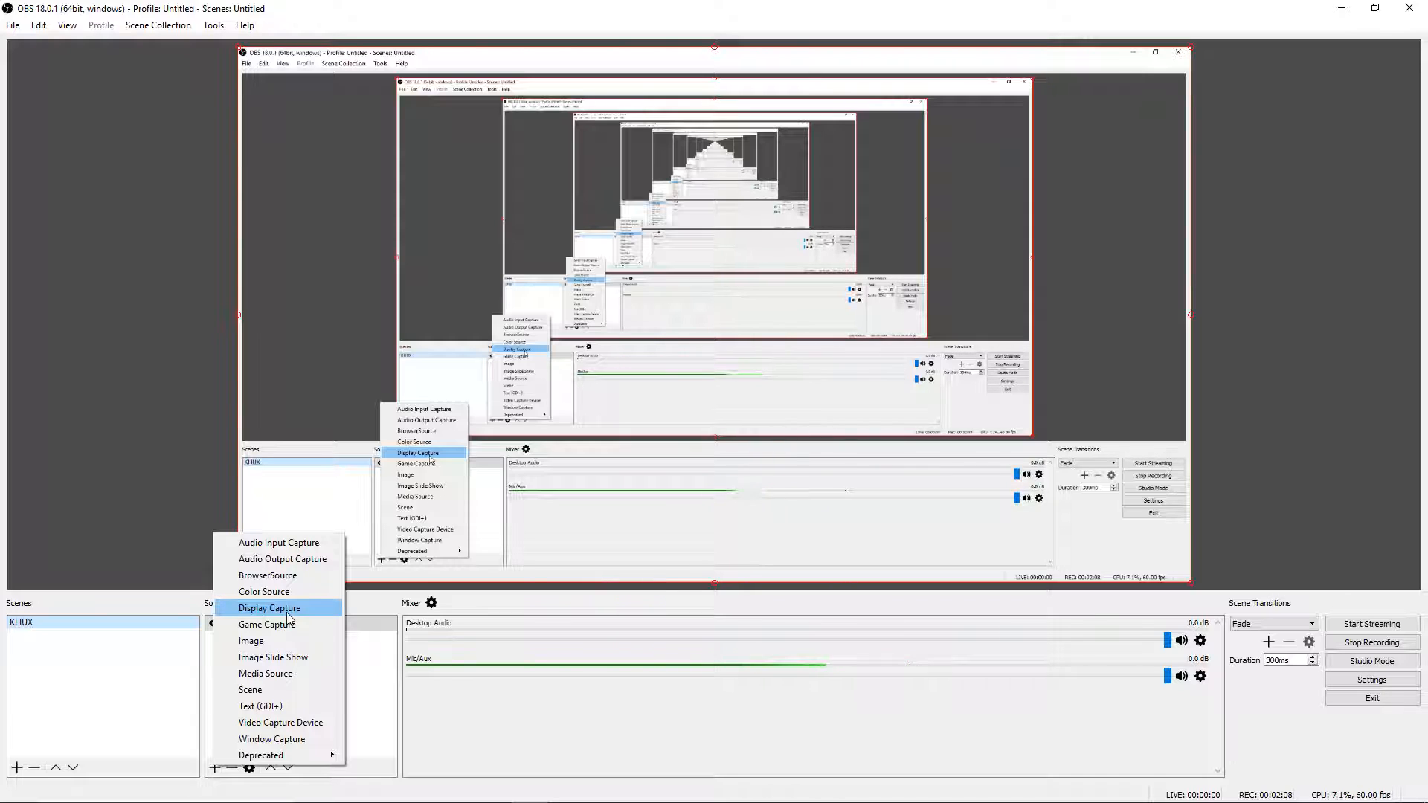
{"action": "left_click", "coordinate": [375, 665]}
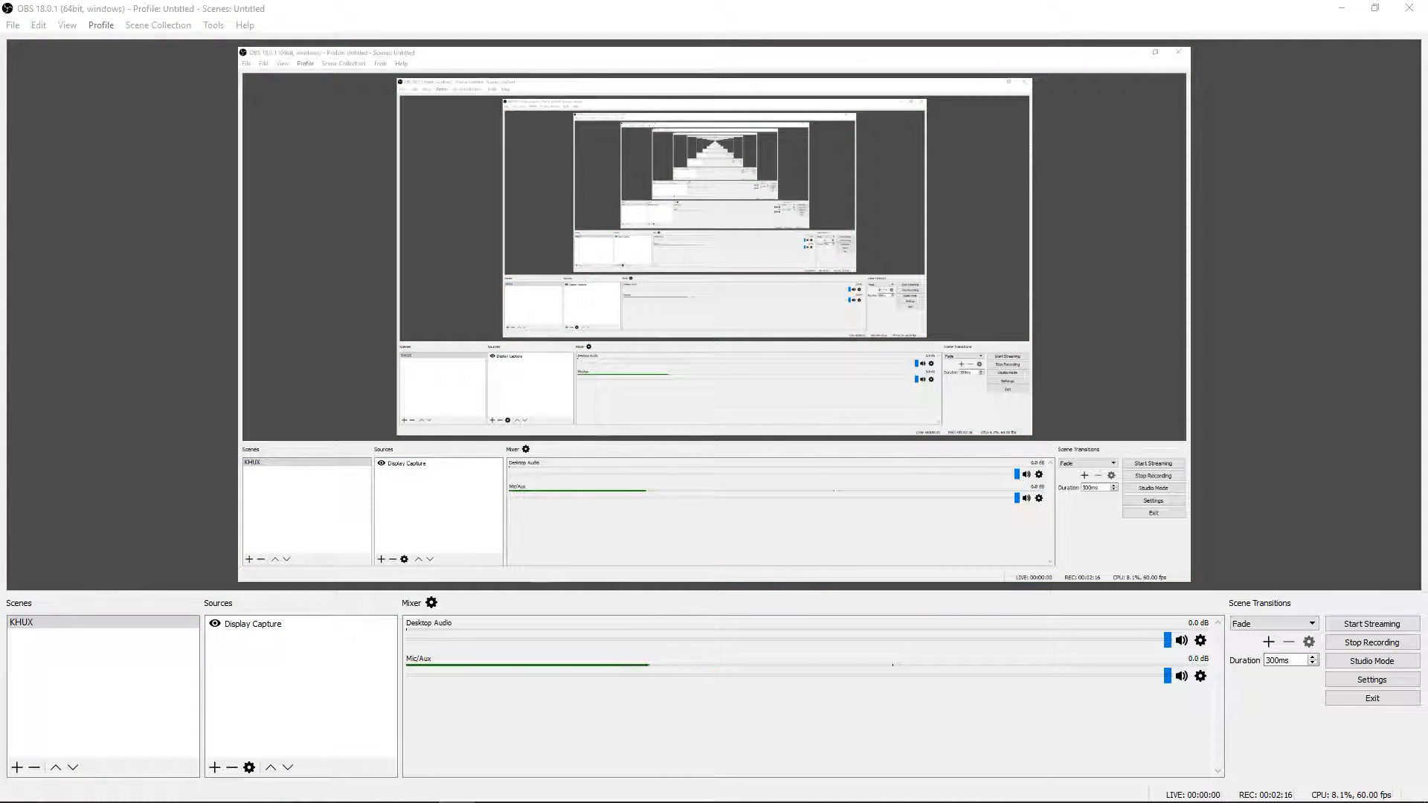
{"action": "left_click_drag", "start_coordinate": [1427, 75], "coordinate": [1427, 125]}
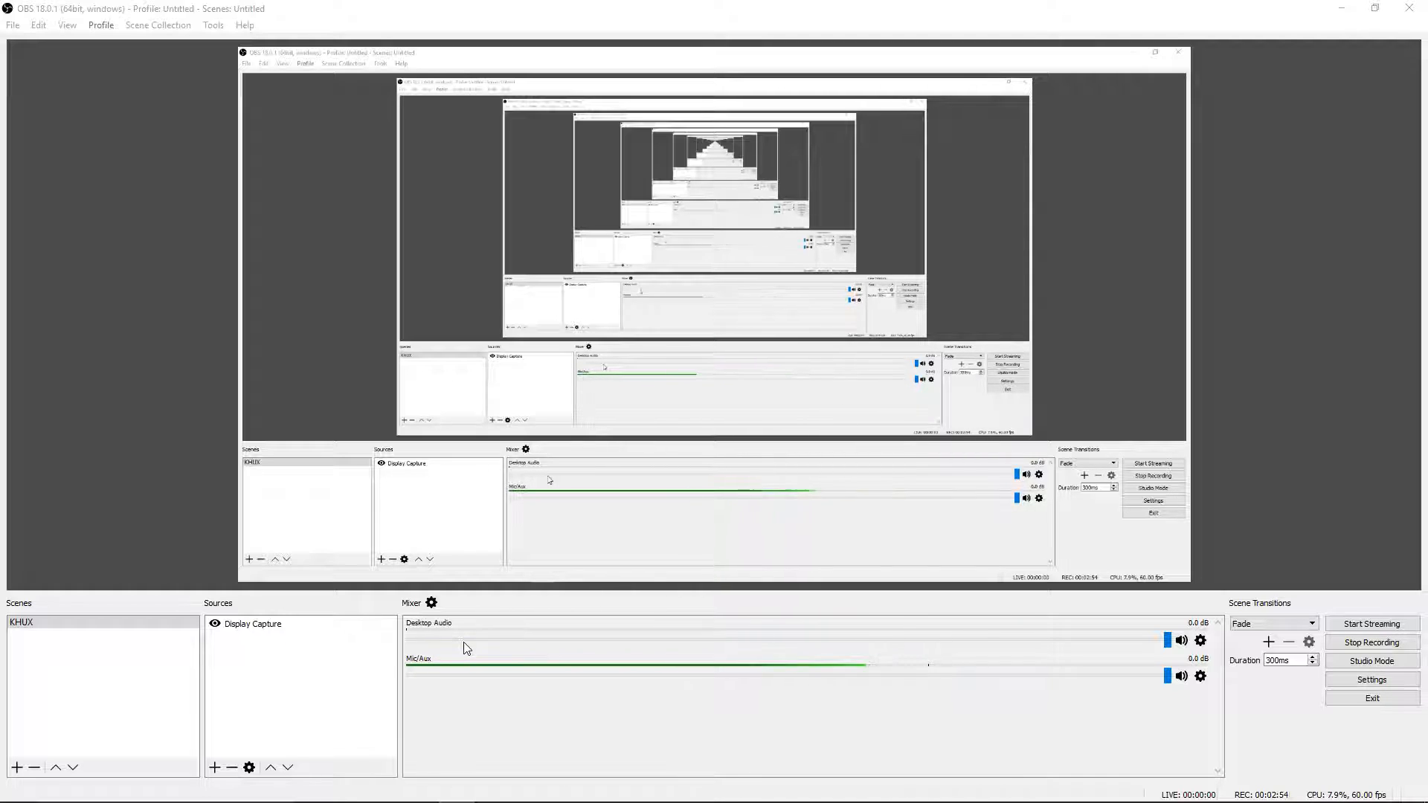
Step: Open the stream settings, review the stream types and choose Twitch as the streaming service
{"action": "left_click", "coordinate": [1361, 681]}
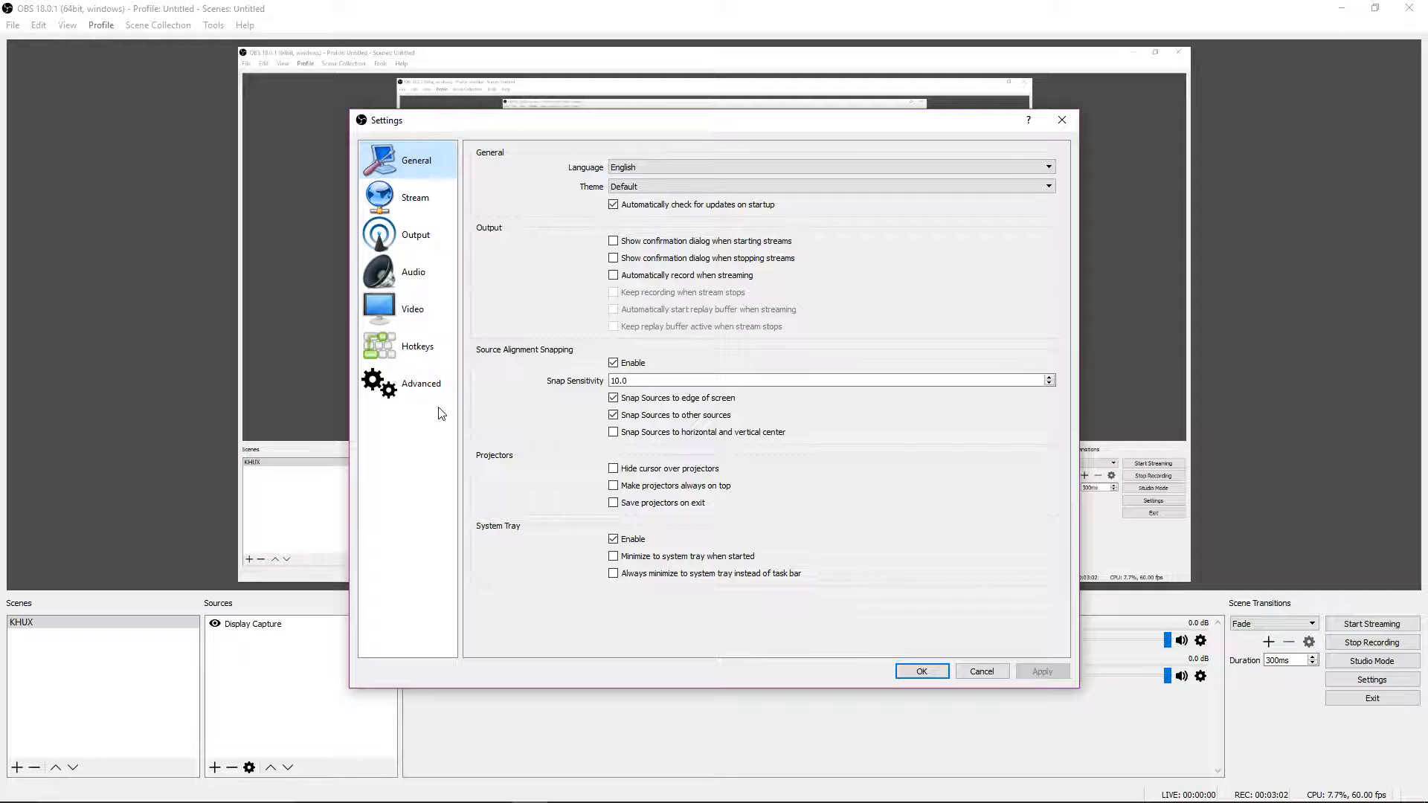
{"action": "left_click", "coordinate": [421, 208]}
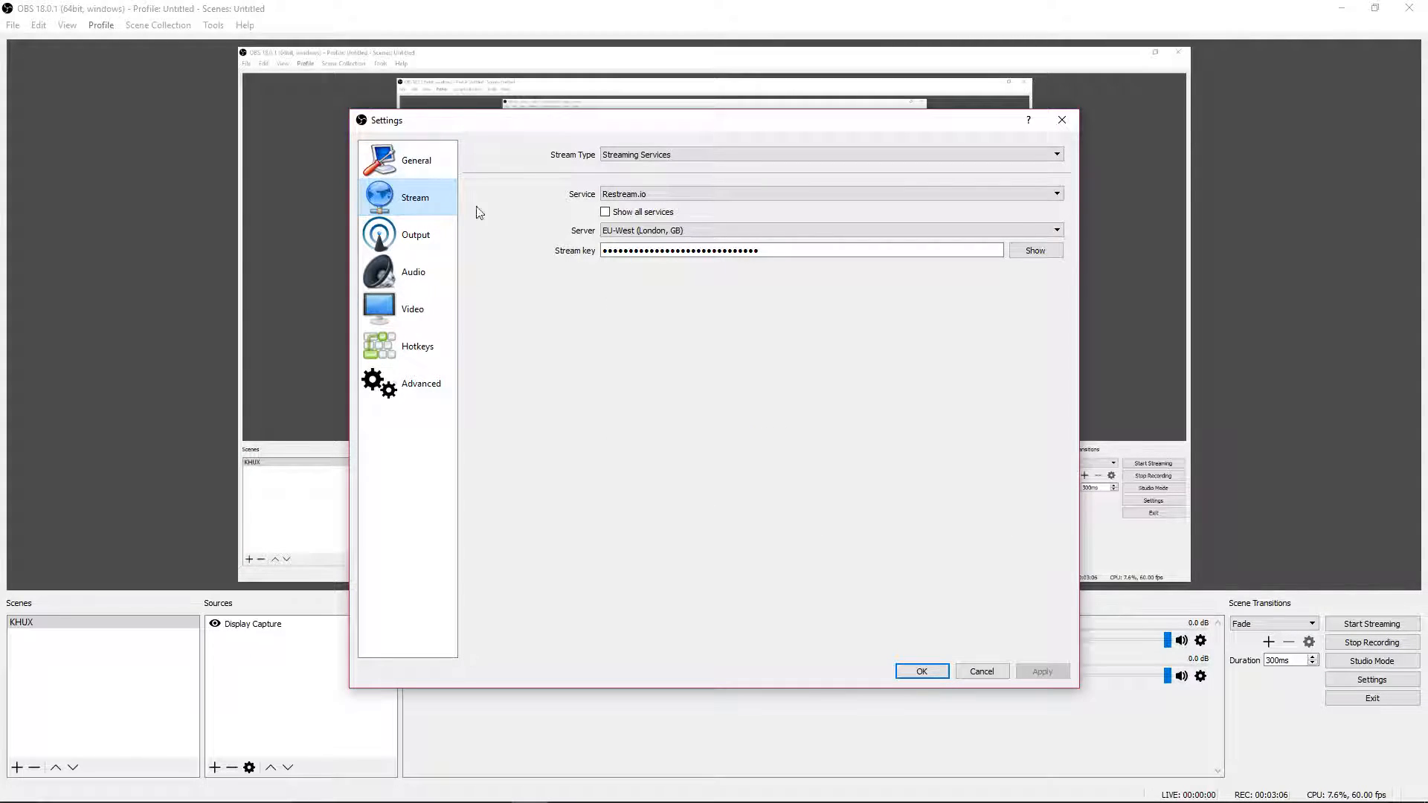
{"action": "left_click", "coordinate": [623, 157]}
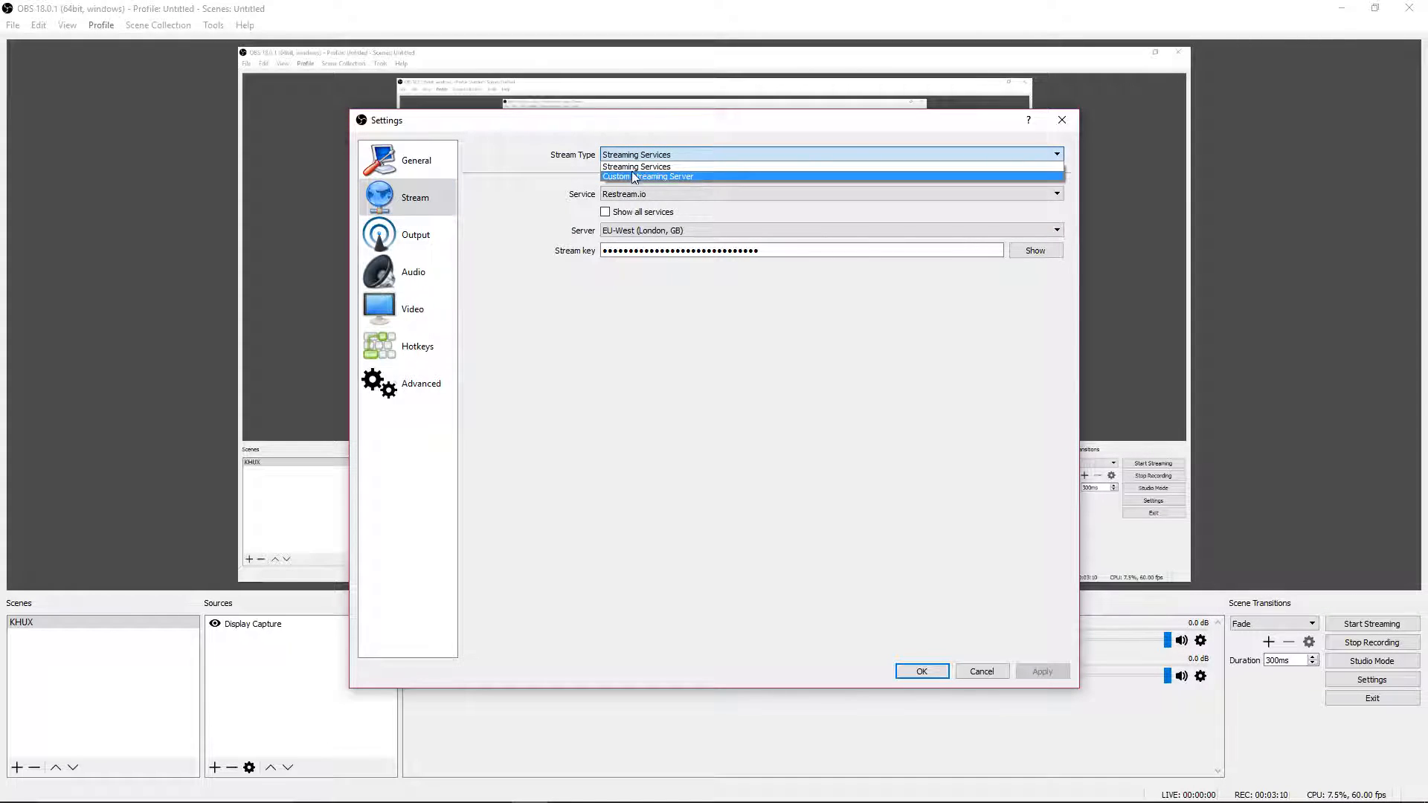
{"action": "left_click", "coordinate": [532, 154]}
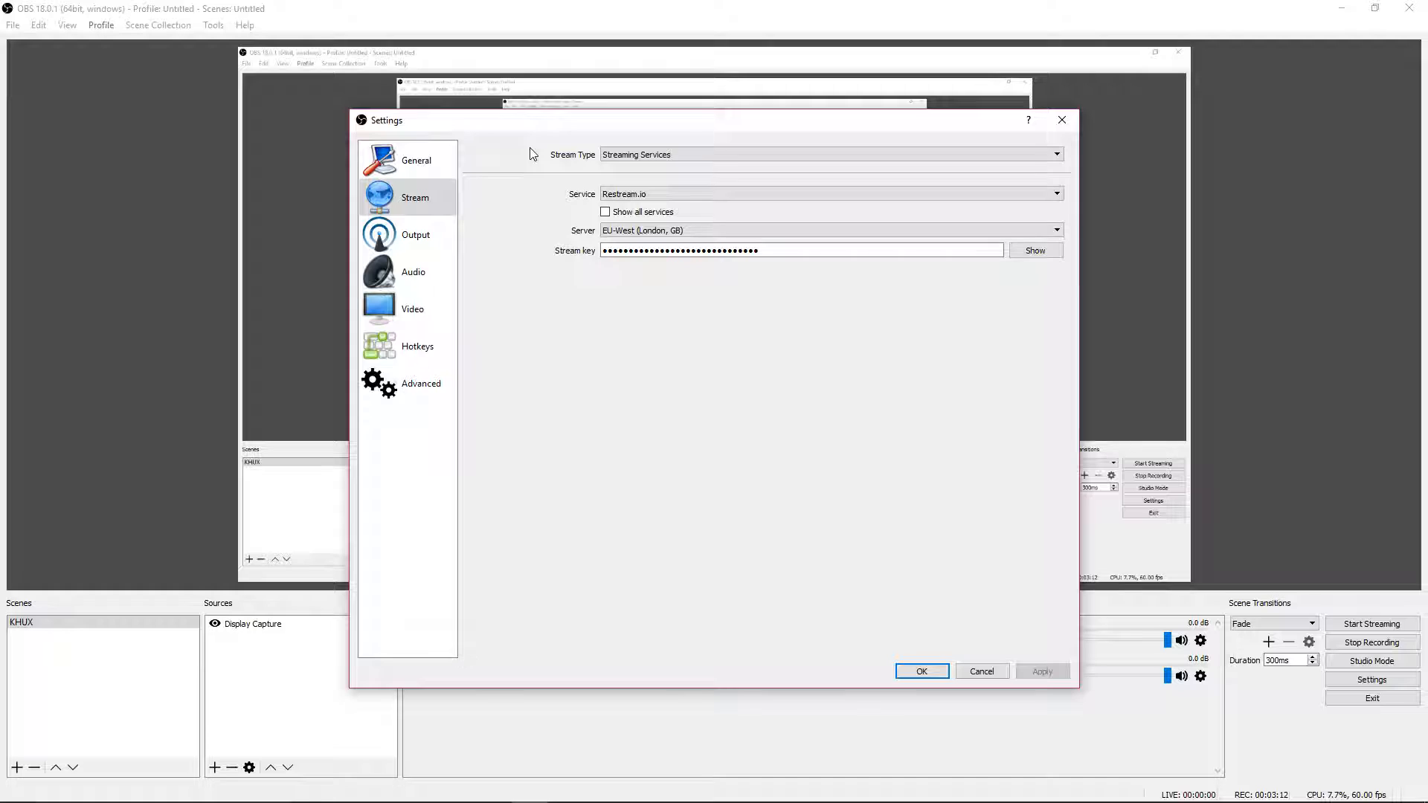
{"action": "left_click", "coordinate": [603, 194]}
{"action": "left_click", "coordinate": [617, 207]}
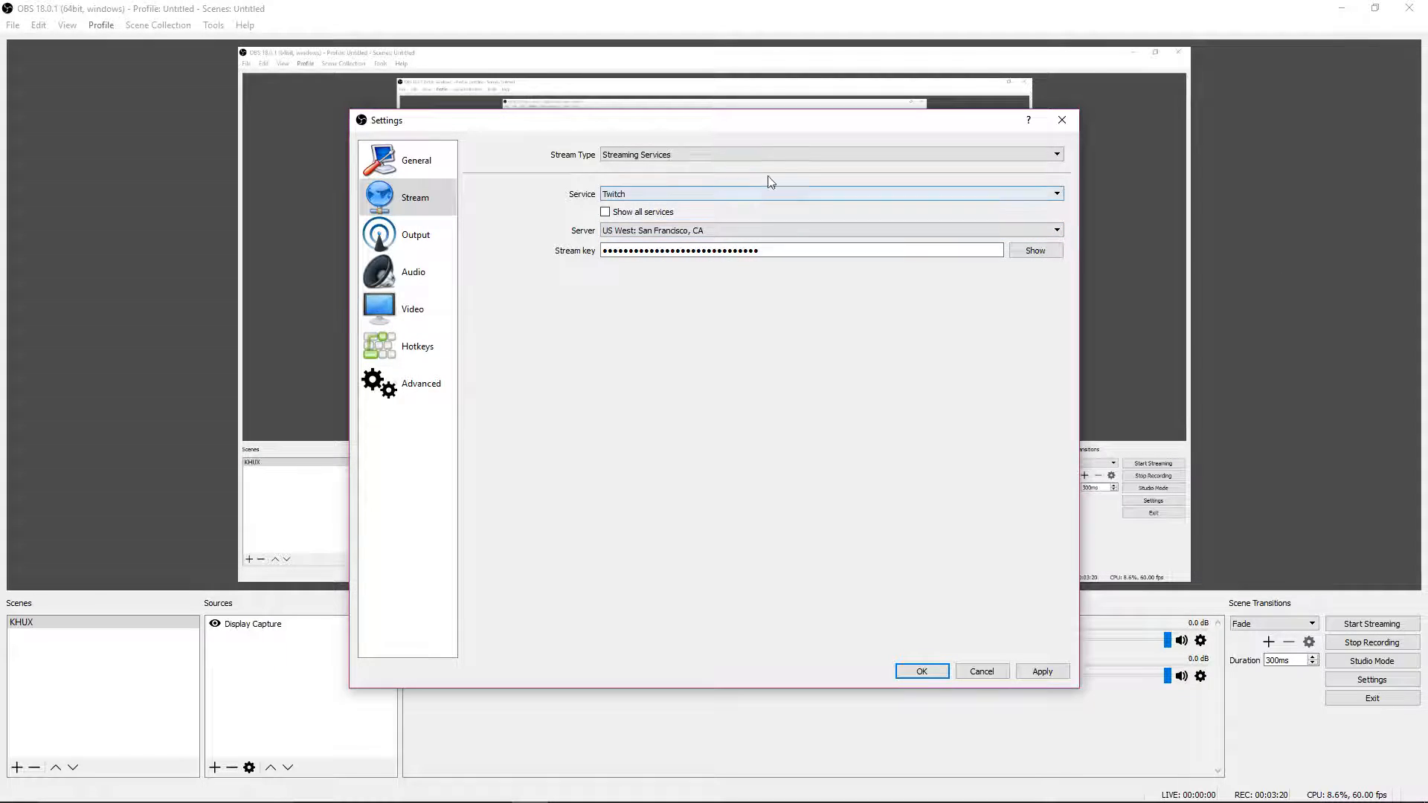
Step: Switch to the Twitch dashboard in the browser and request to show the channel's stream key
{"action": "left_click_drag", "start_coordinate": [1427, 102], "coordinate": [568, 38]}
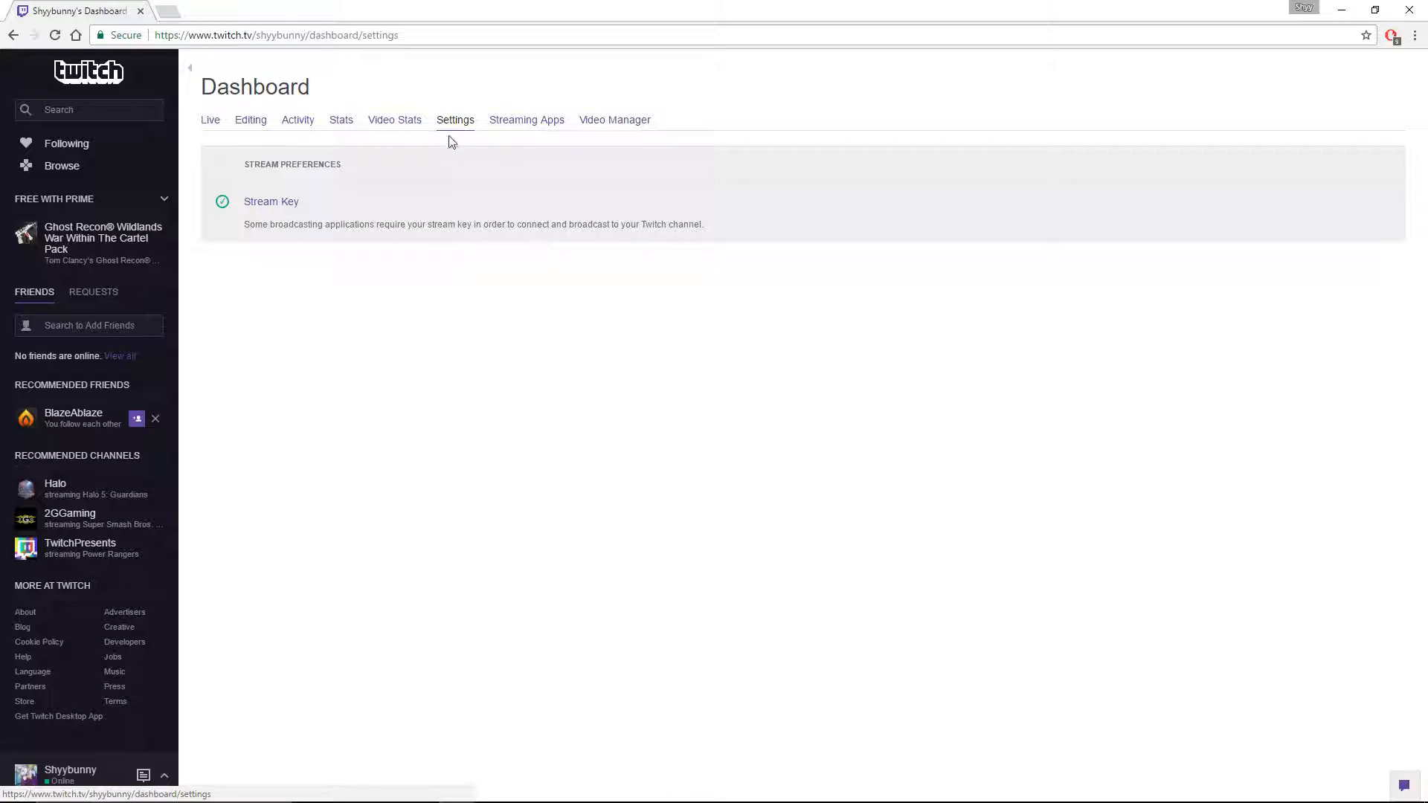
{"action": "left_click", "coordinate": [271, 203]}
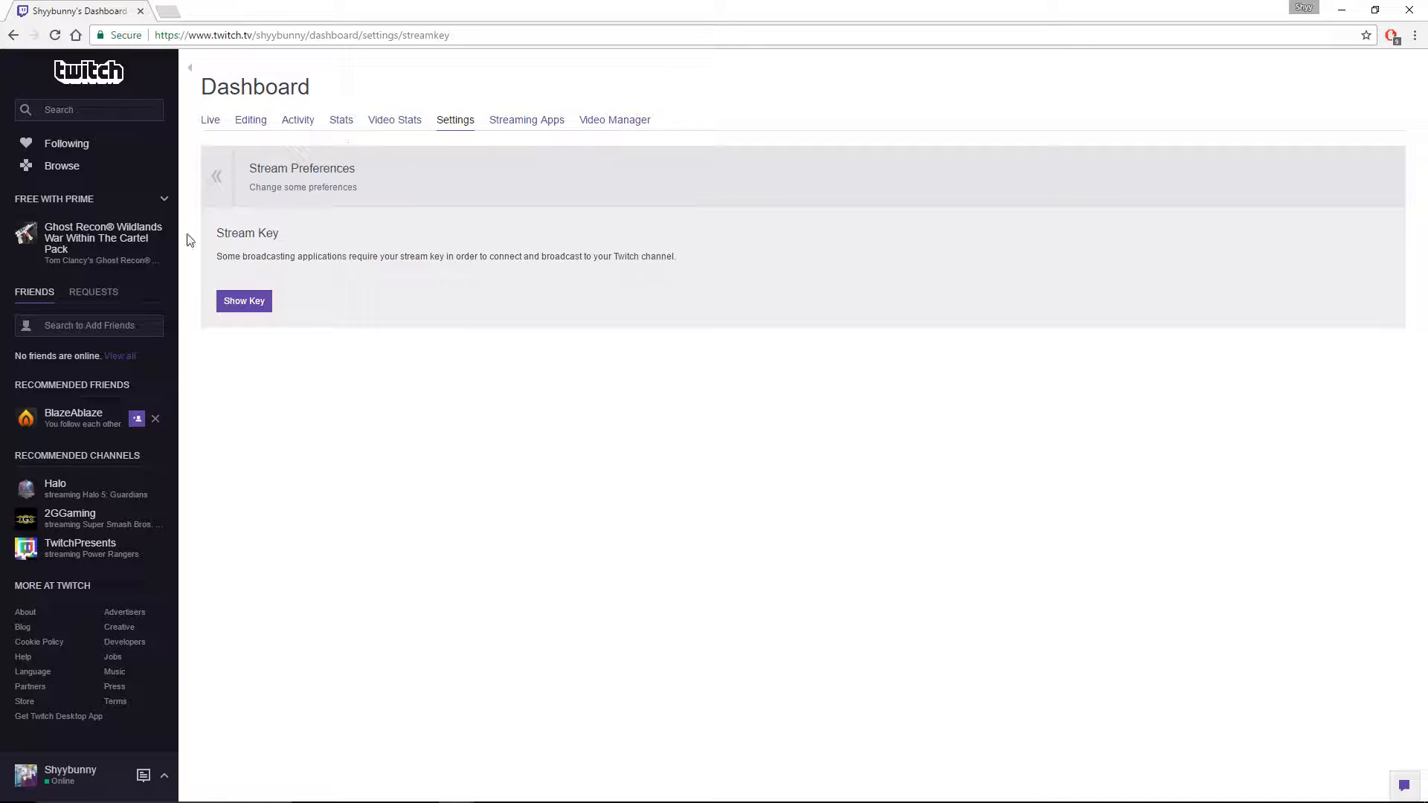
{"action": "left_click", "coordinate": [238, 302]}
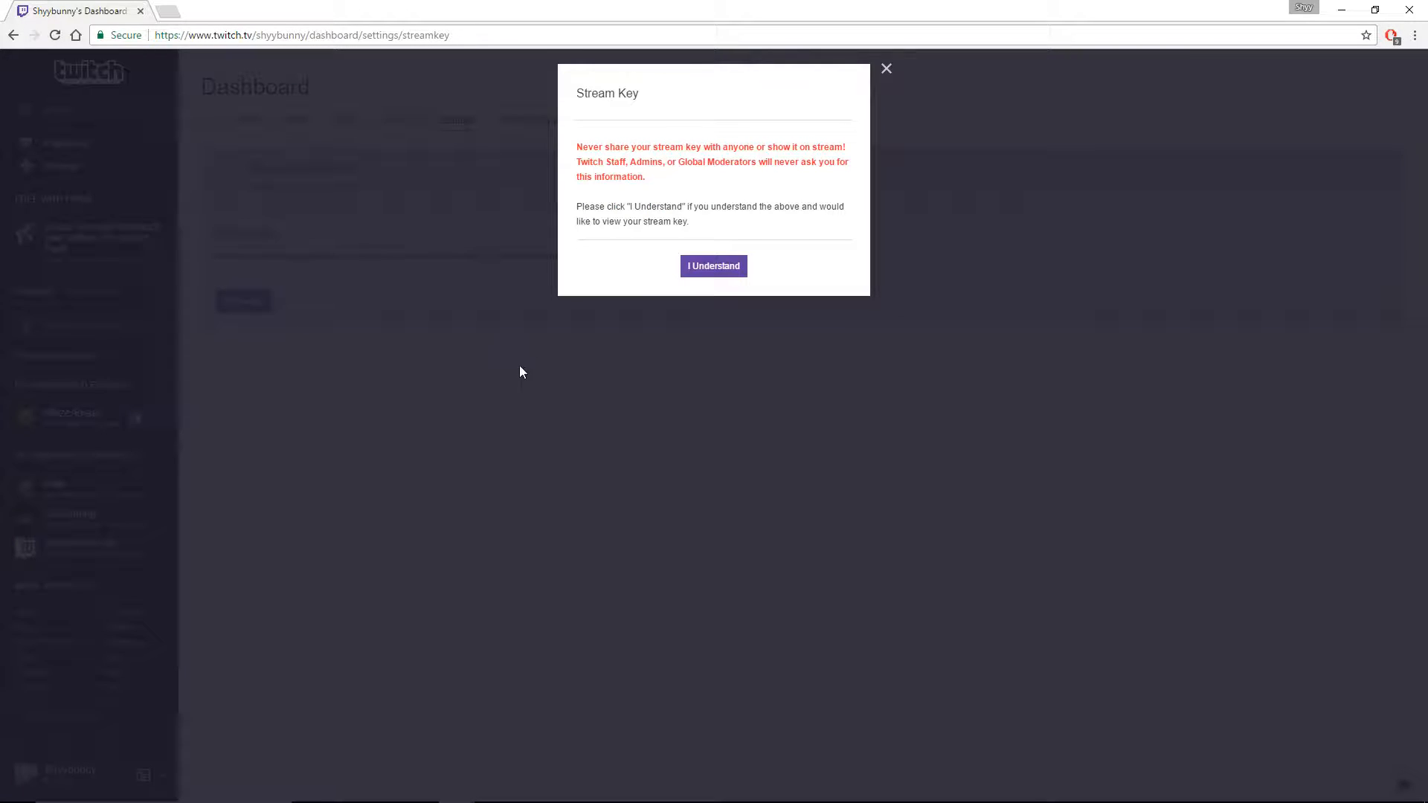
Step: Switch back to OBS and paste the Twitch stream key into the stream key field
{"action": "left_click_drag", "start_coordinate": [499, 11], "coordinate": [1427, 34]}
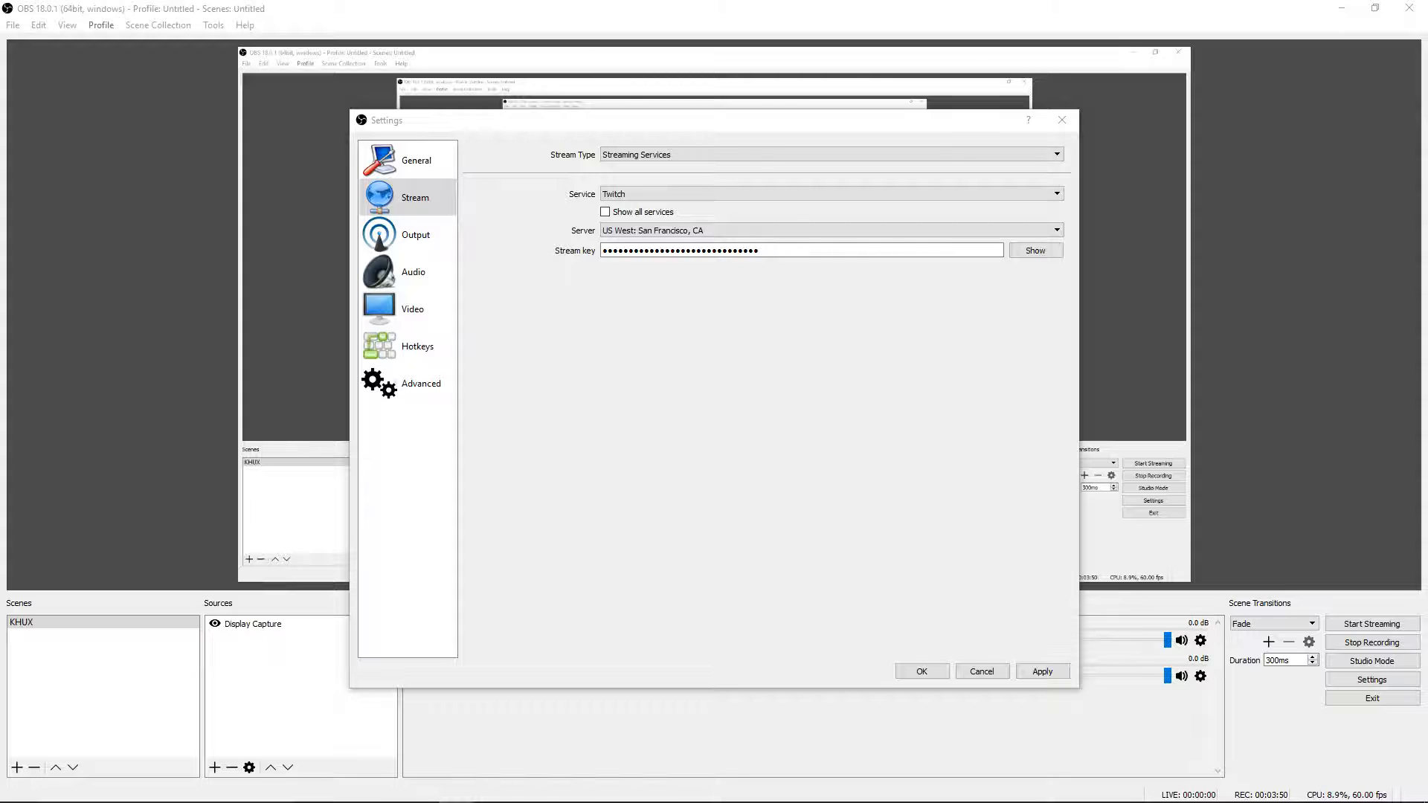
{"action": "left_click", "coordinate": [795, 249]}
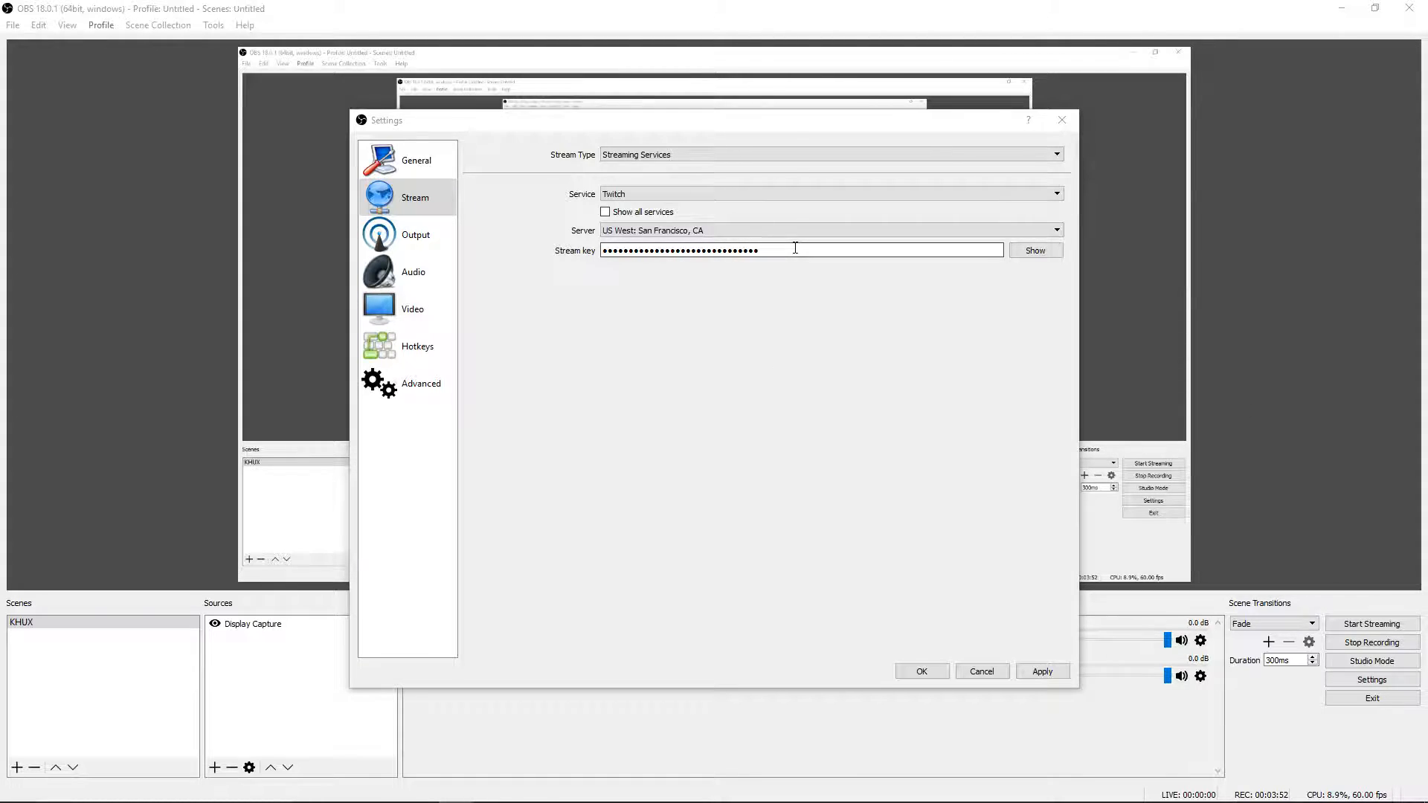
{"action": "key", "text": "ctrl+v"}
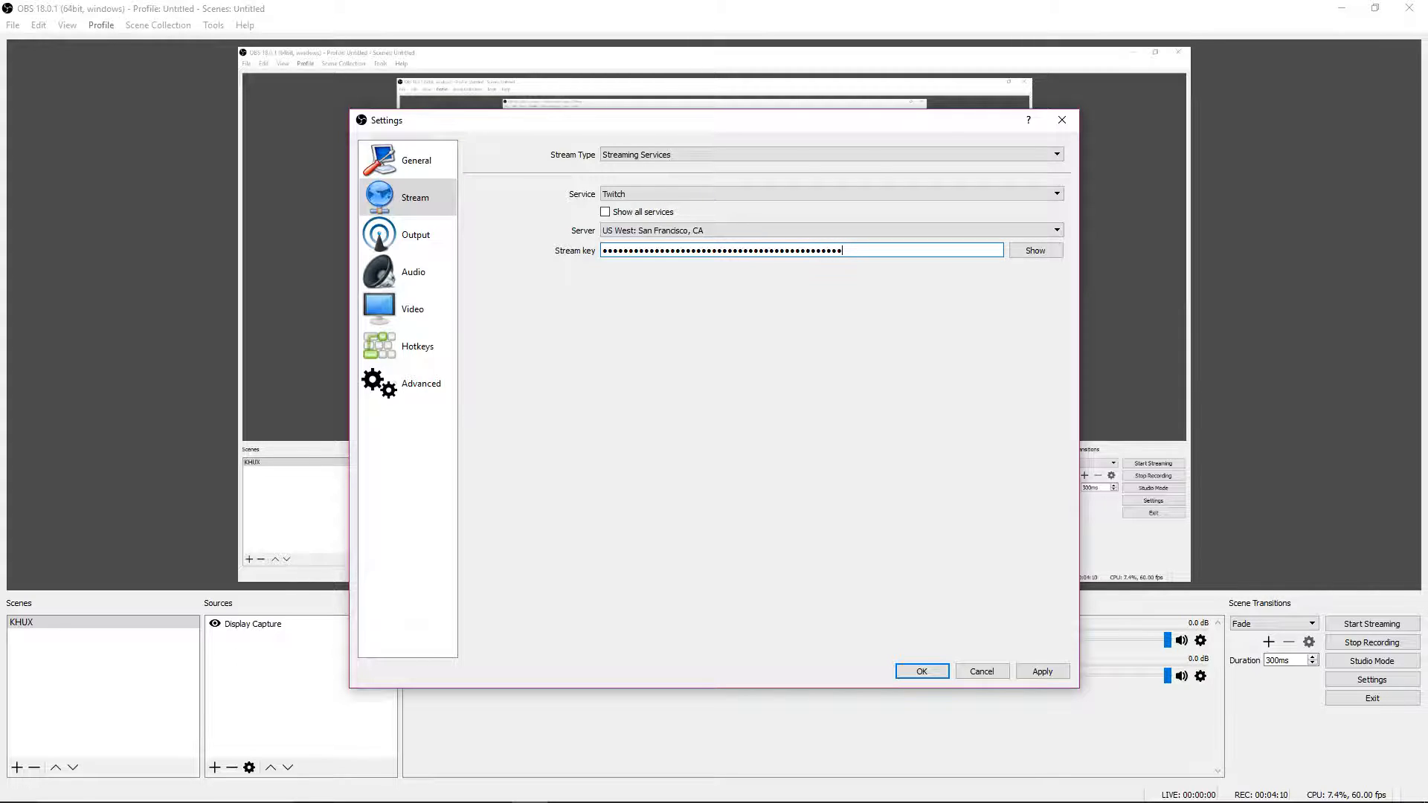
Step: Switch to the Restream.io dashboard in the browser to view the connected channels and stream details
{"action": "key", "text": "alt+Tab"}
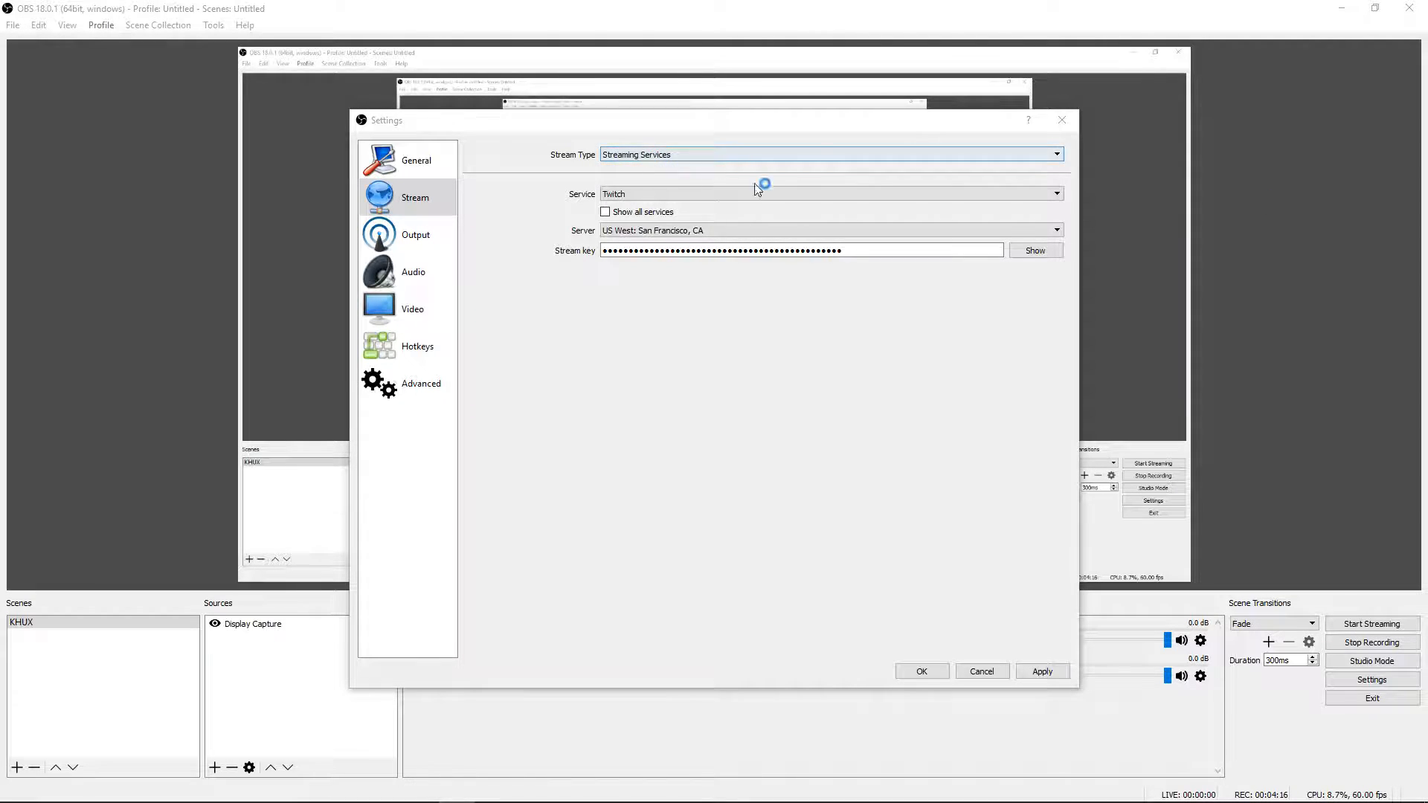
{"action": "left_click_drag", "start_coordinate": [1427, 60], "coordinate": [595, 26]}
{"action": "double_click", "coordinate": [594, 26]}
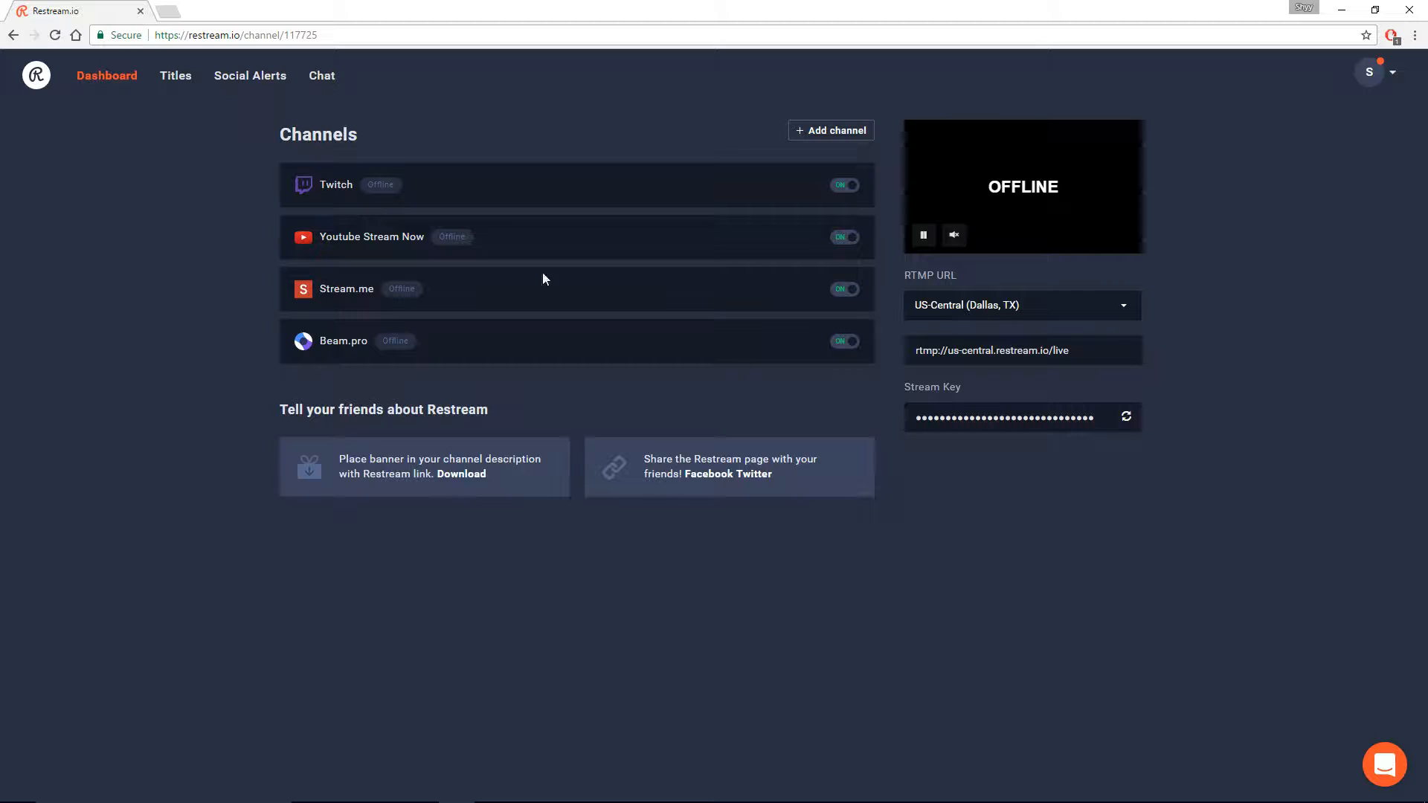
Step: Return to the OBS stream settings, choose Restream.io as the service and US-Central (Dallas, TX) as the server
{"action": "left_click_drag", "start_coordinate": [88, 12], "coordinate": [1427, 112]}
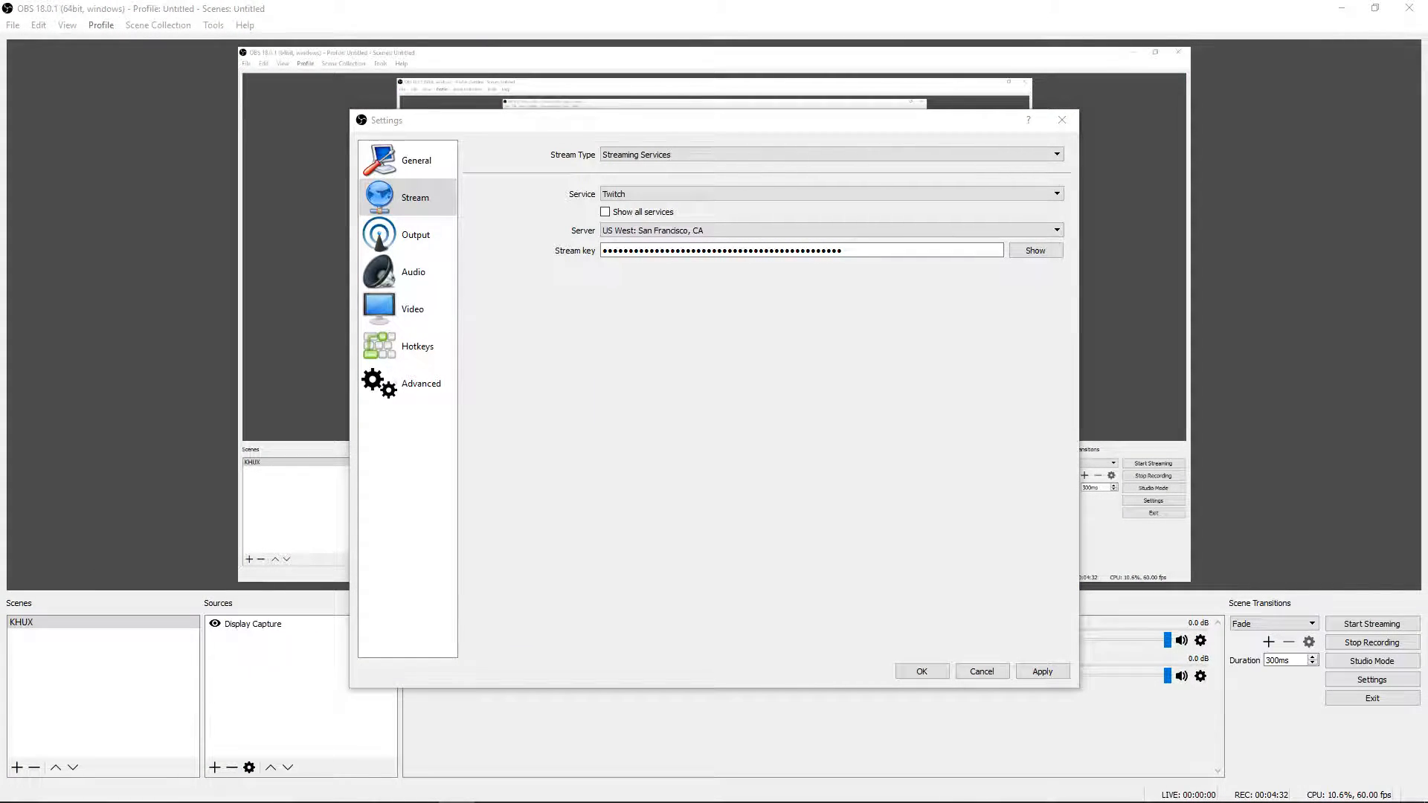
{"action": "left_click", "coordinate": [711, 161]}
{"action": "left_click", "coordinate": [710, 168]}
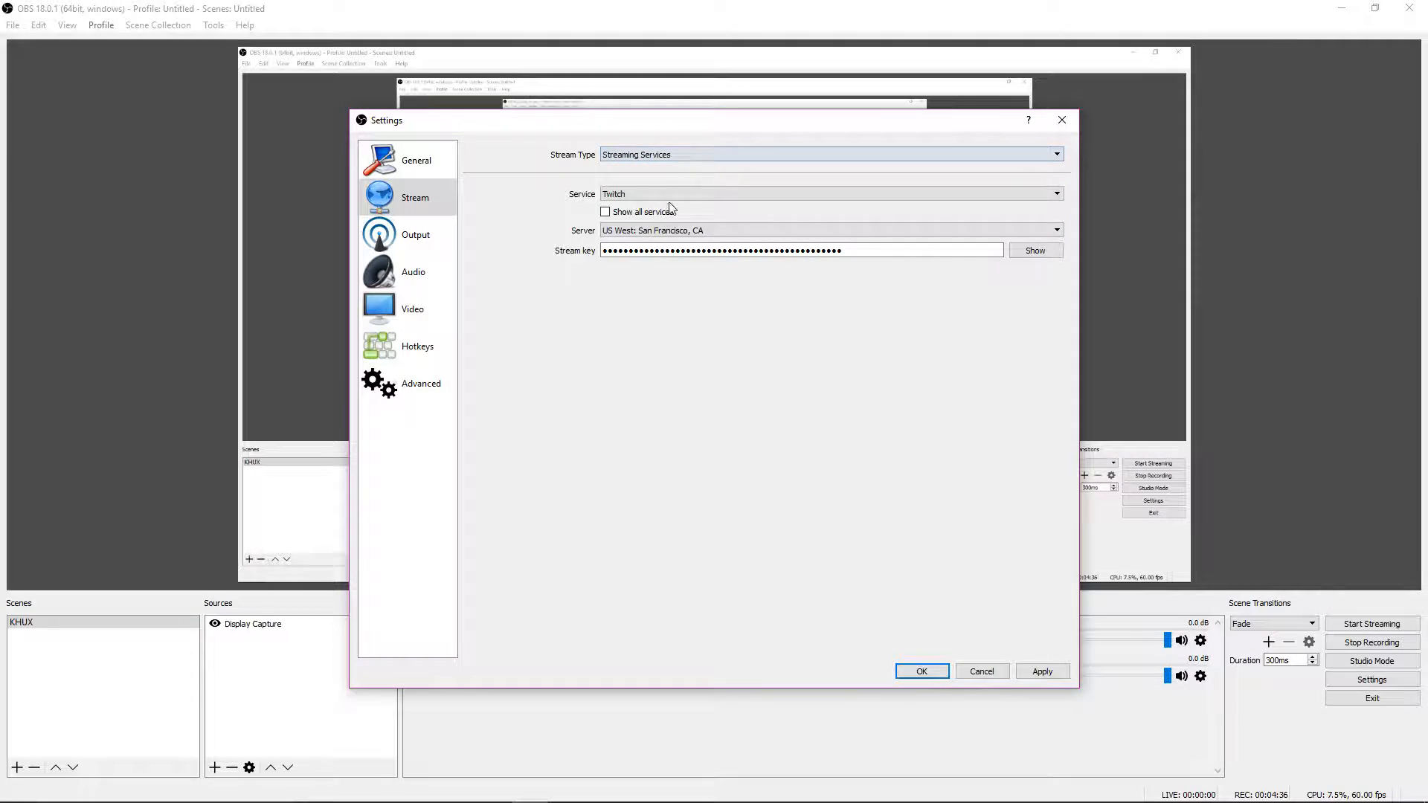
{"action": "left_click", "coordinate": [669, 197]}
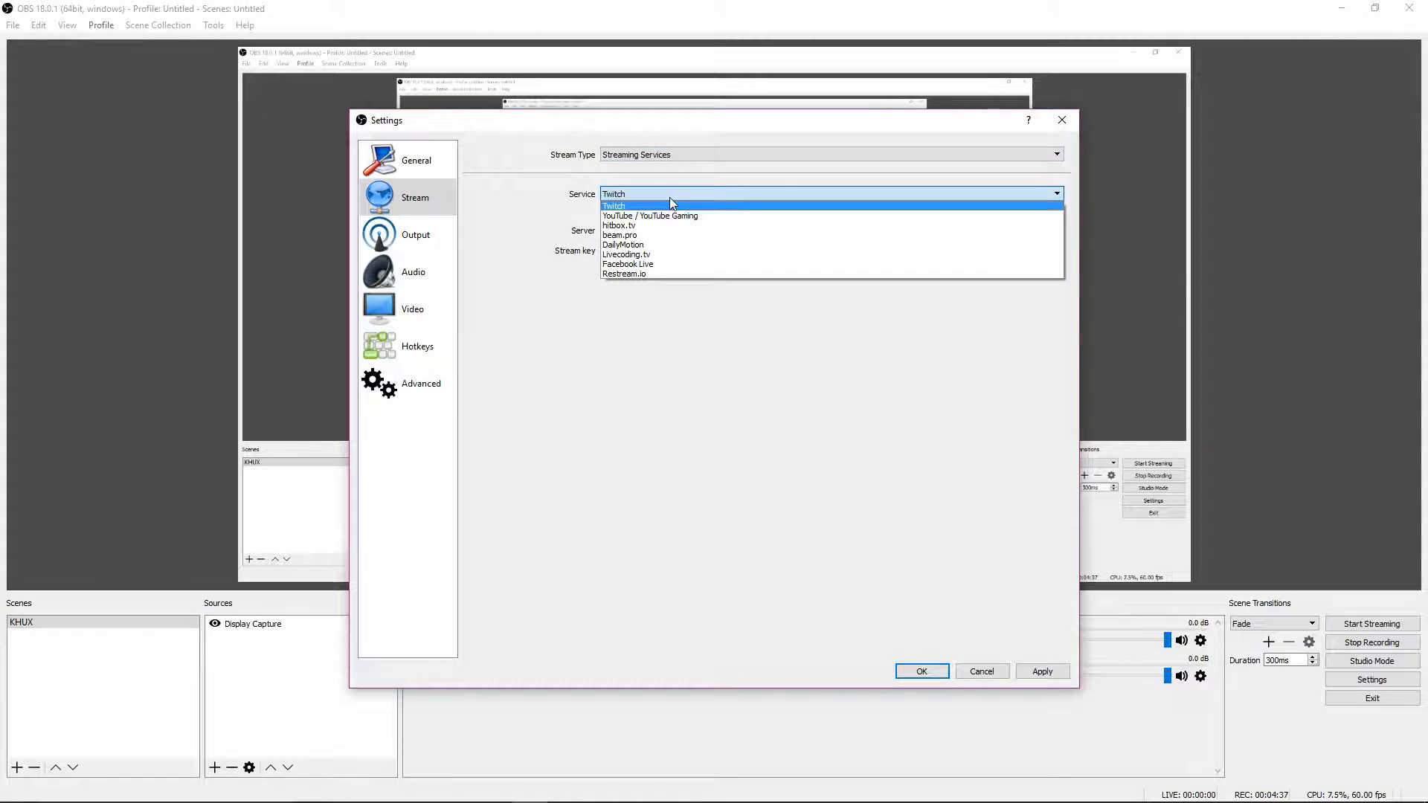
{"action": "left_click", "coordinate": [661, 273]}
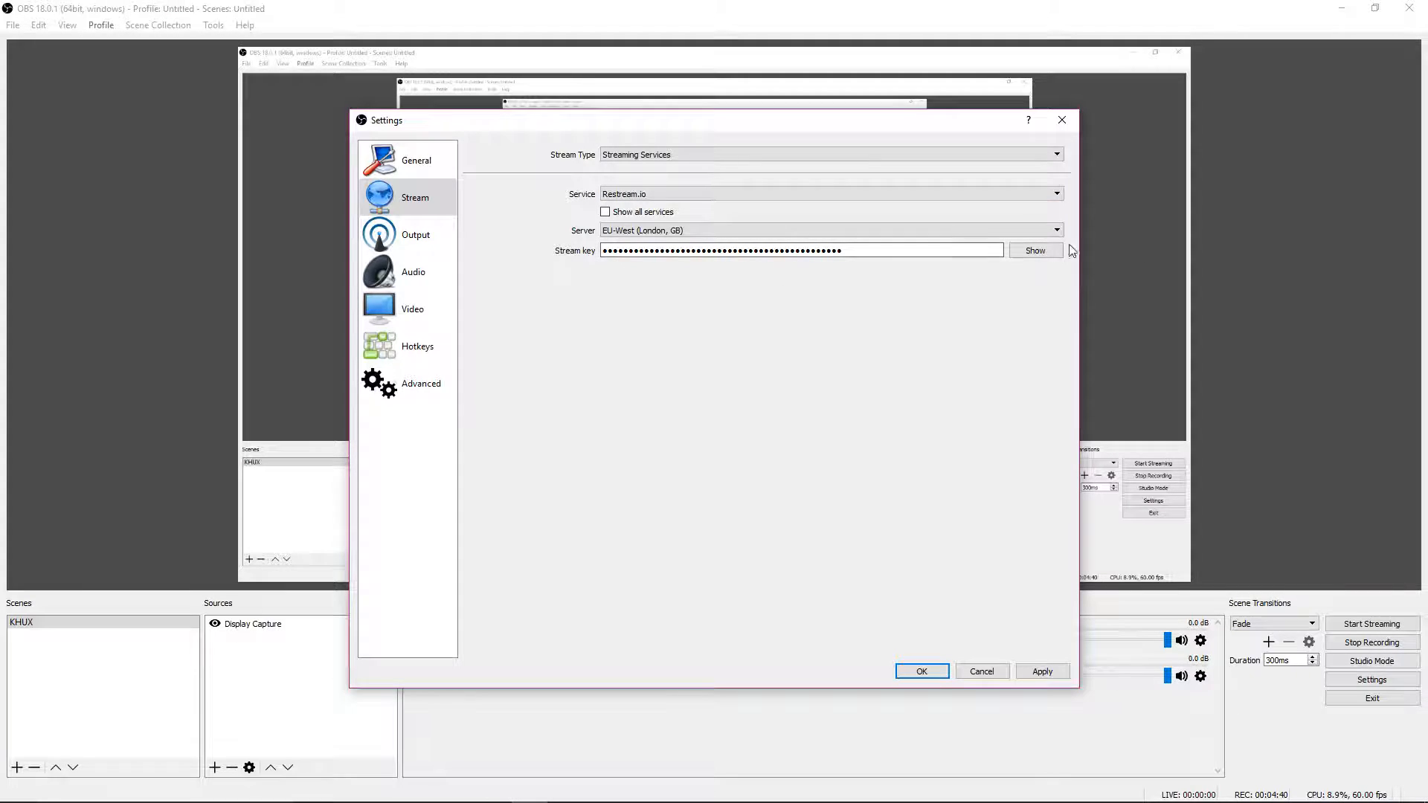
{"action": "left_click", "coordinate": [963, 231]}
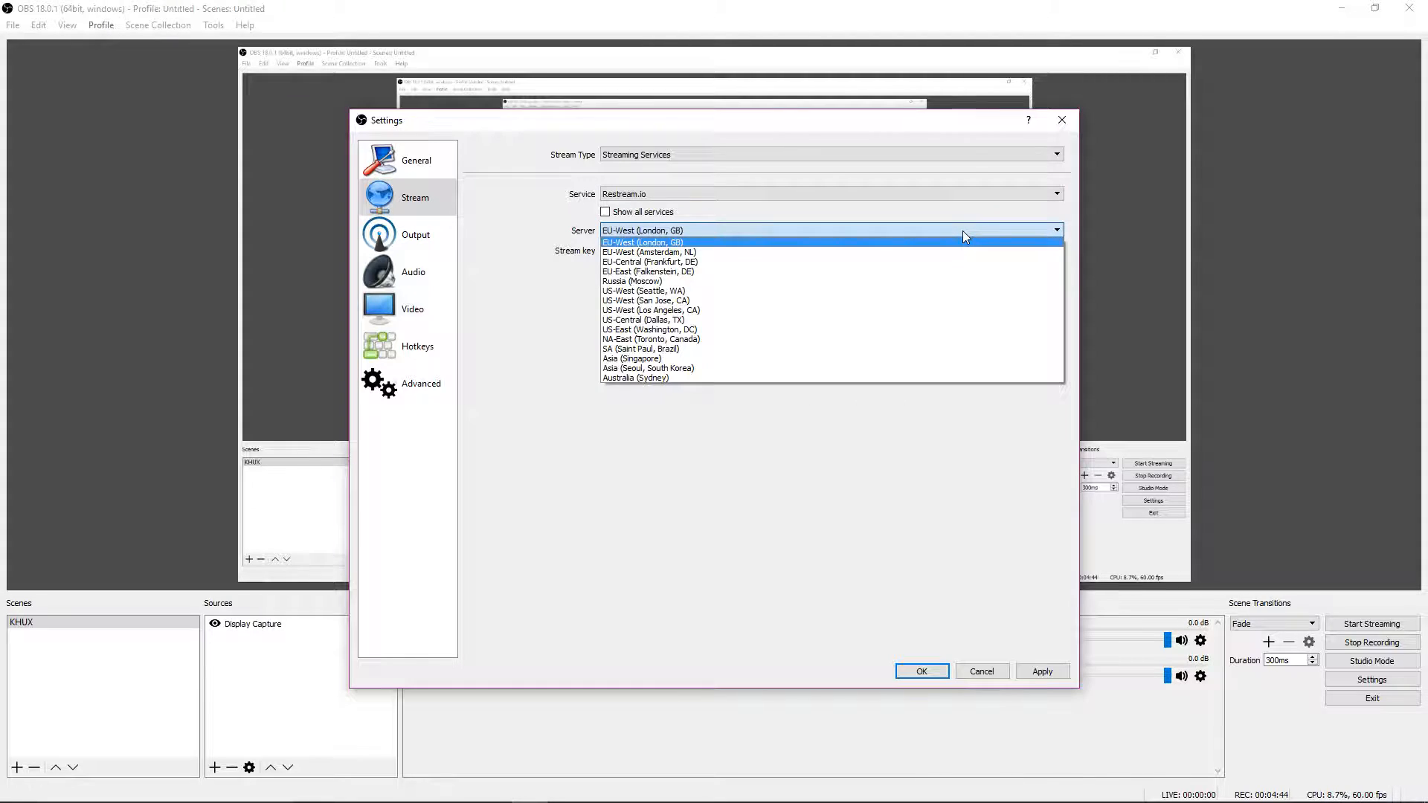
{"action": "left_click", "coordinate": [893, 322]}
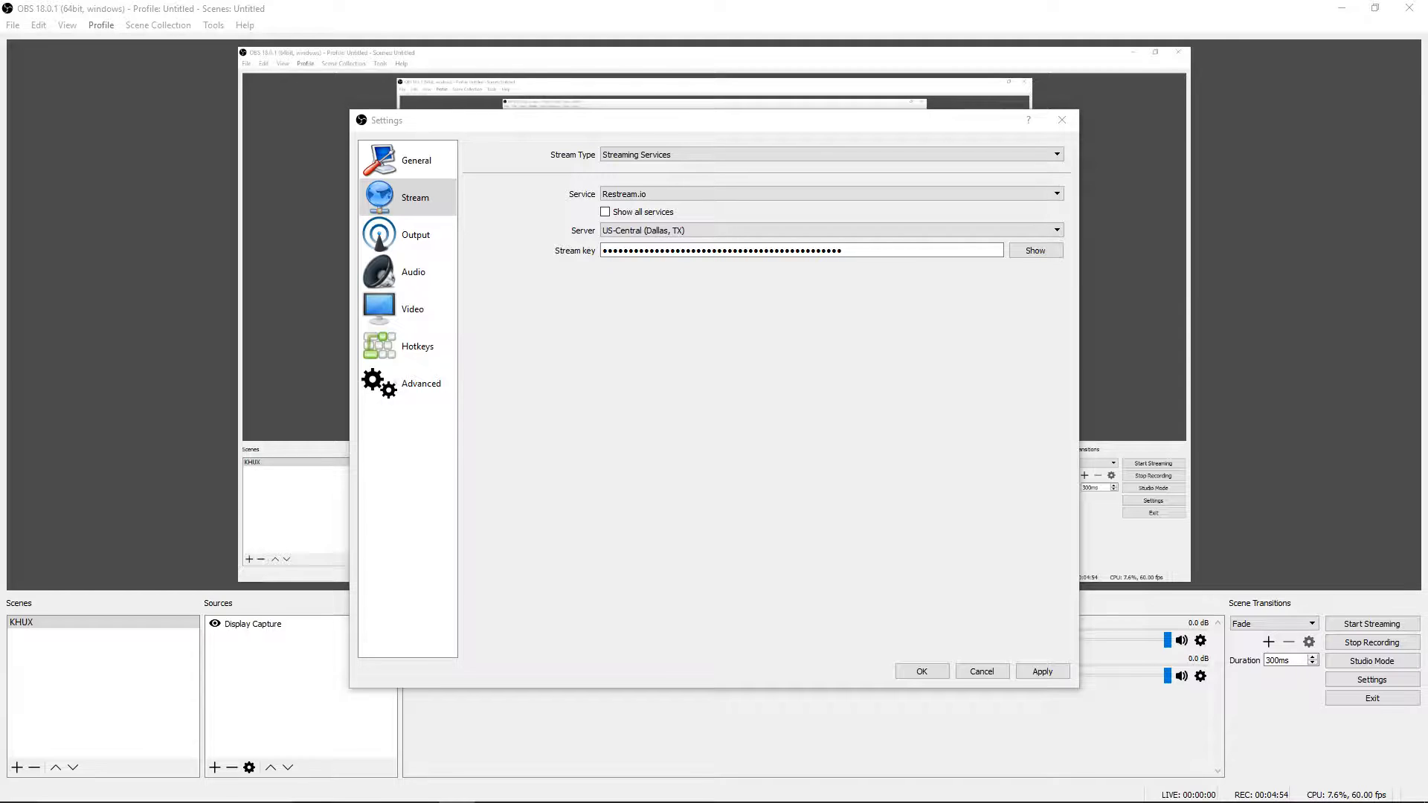
Step: Replace the contents of the stream key field with the copied Restream.io stream key
{"action": "left_click", "coordinate": [860, 248]}
{"action": "key", "text": "ctrl+a"}
{"action": "key", "text": "ctrl+v"}
{"action": "left_click_drag", "start_coordinate": [1427, 64], "coordinate": [586, 0]}
Step: Examine the streaming output settings, including the bitrate and CPU usage presets, and the video resolution and FPS settings
{"action": "left_click", "coordinate": [416, 236]}
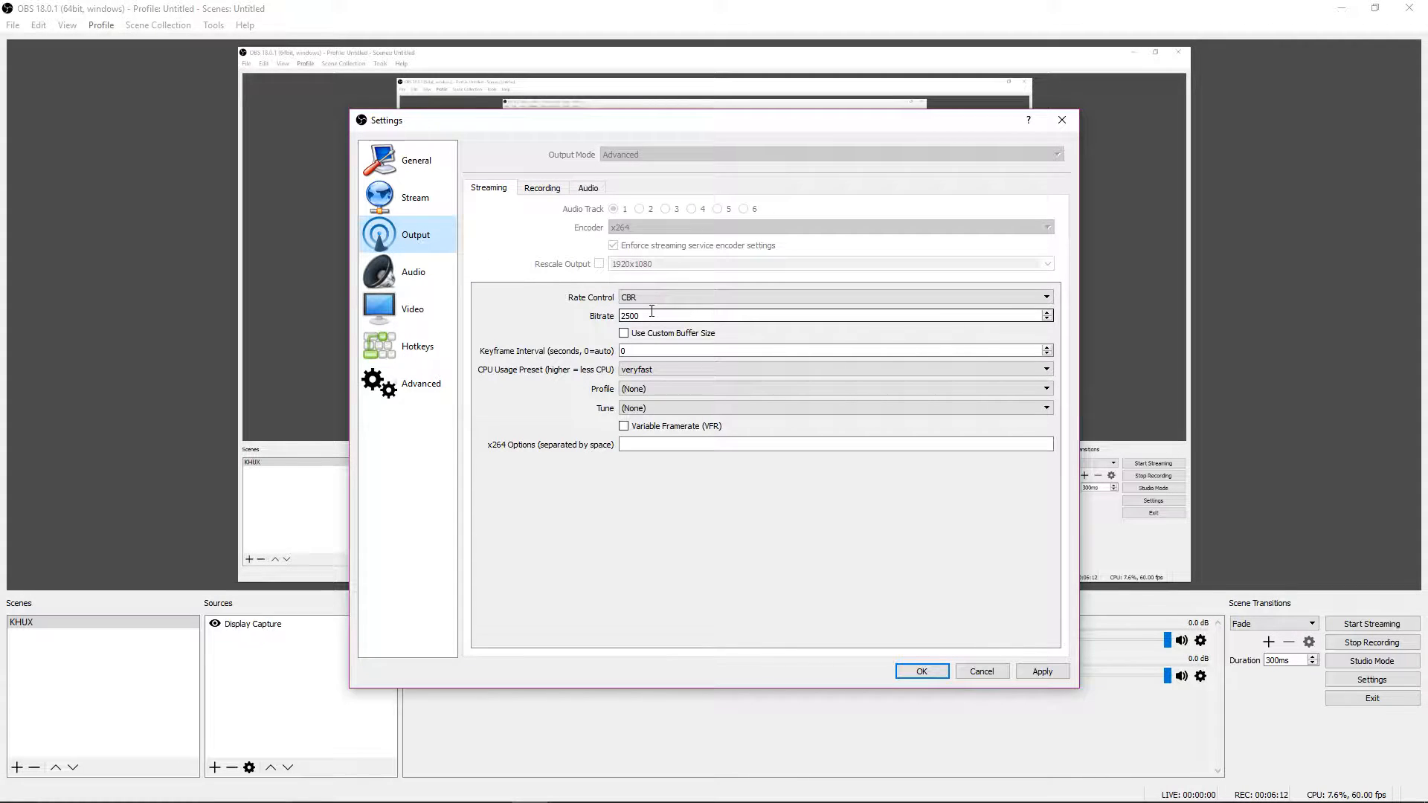
{"action": "left_click", "coordinate": [627, 375]}
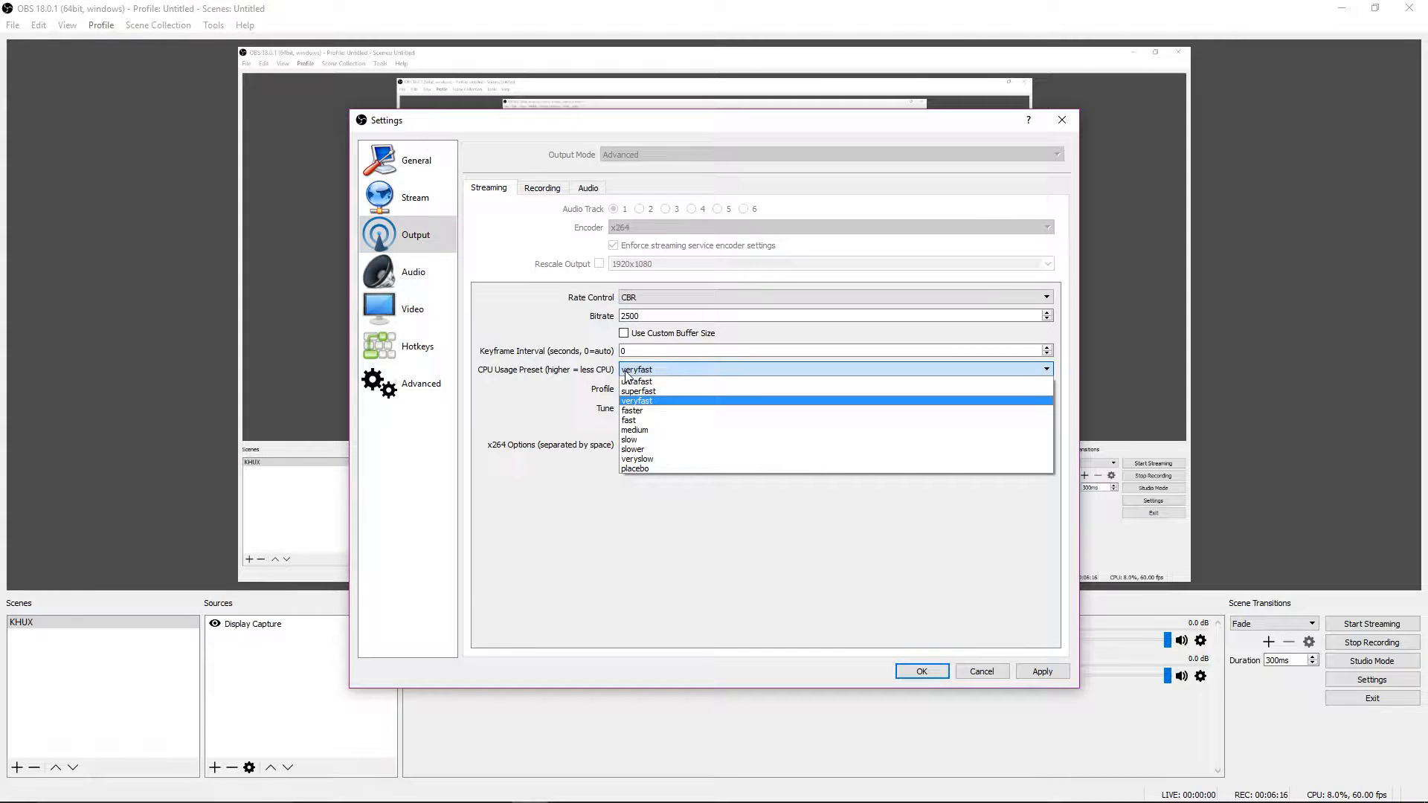
{"action": "left_click", "coordinate": [586, 376]}
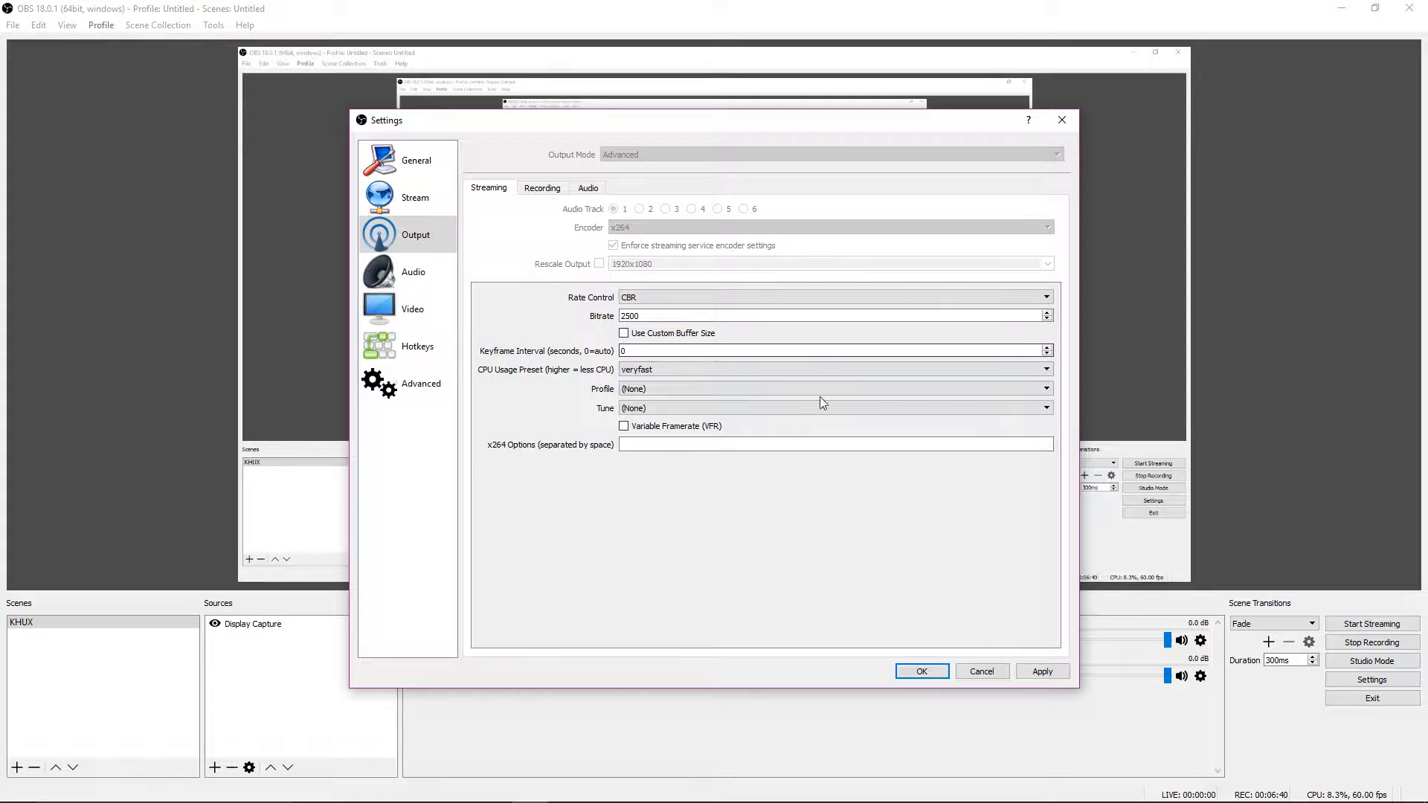
{"action": "left_click", "coordinate": [430, 310]}
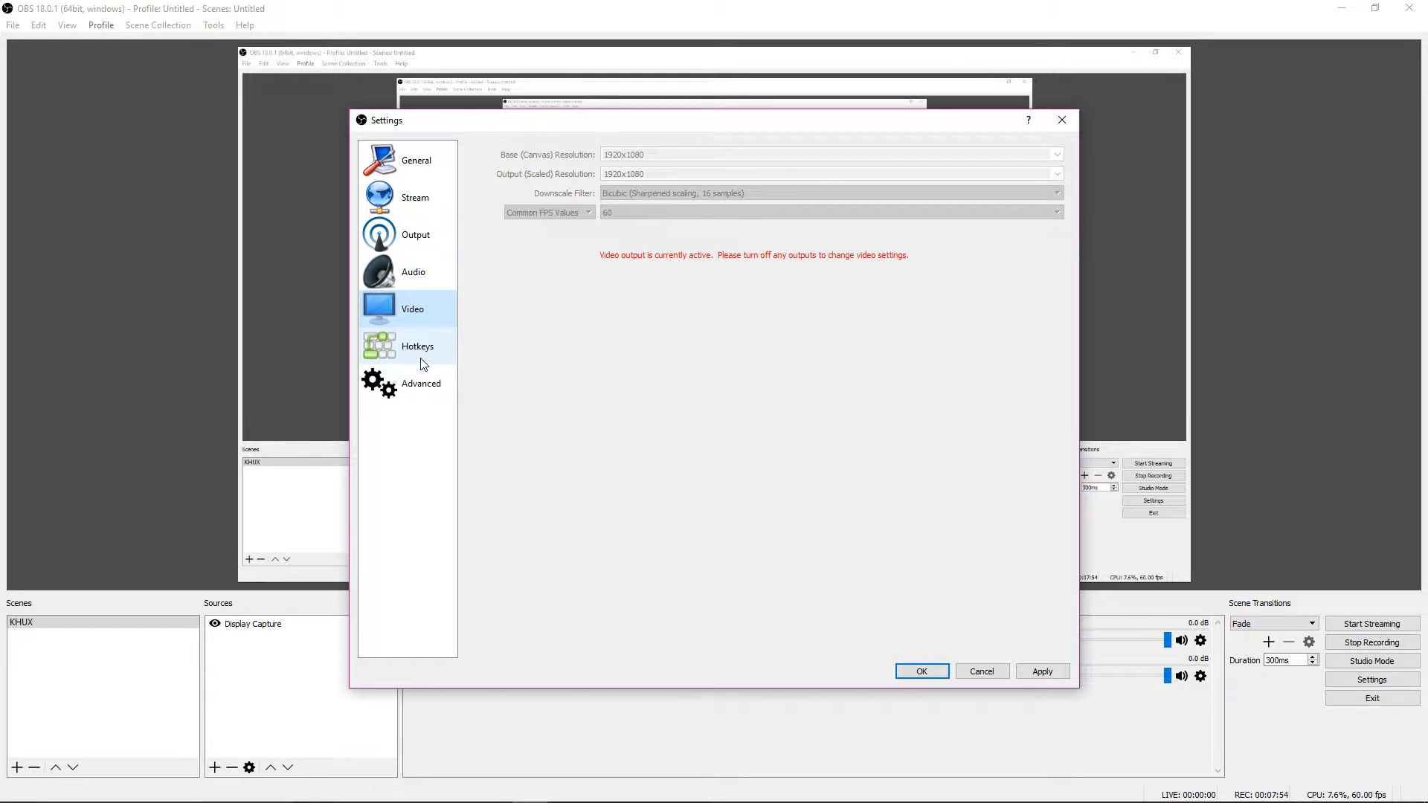
Step: Select Above Normal as the process priority in the advanced settings, then apply and accept the settings
{"action": "left_click", "coordinate": [418, 383]}
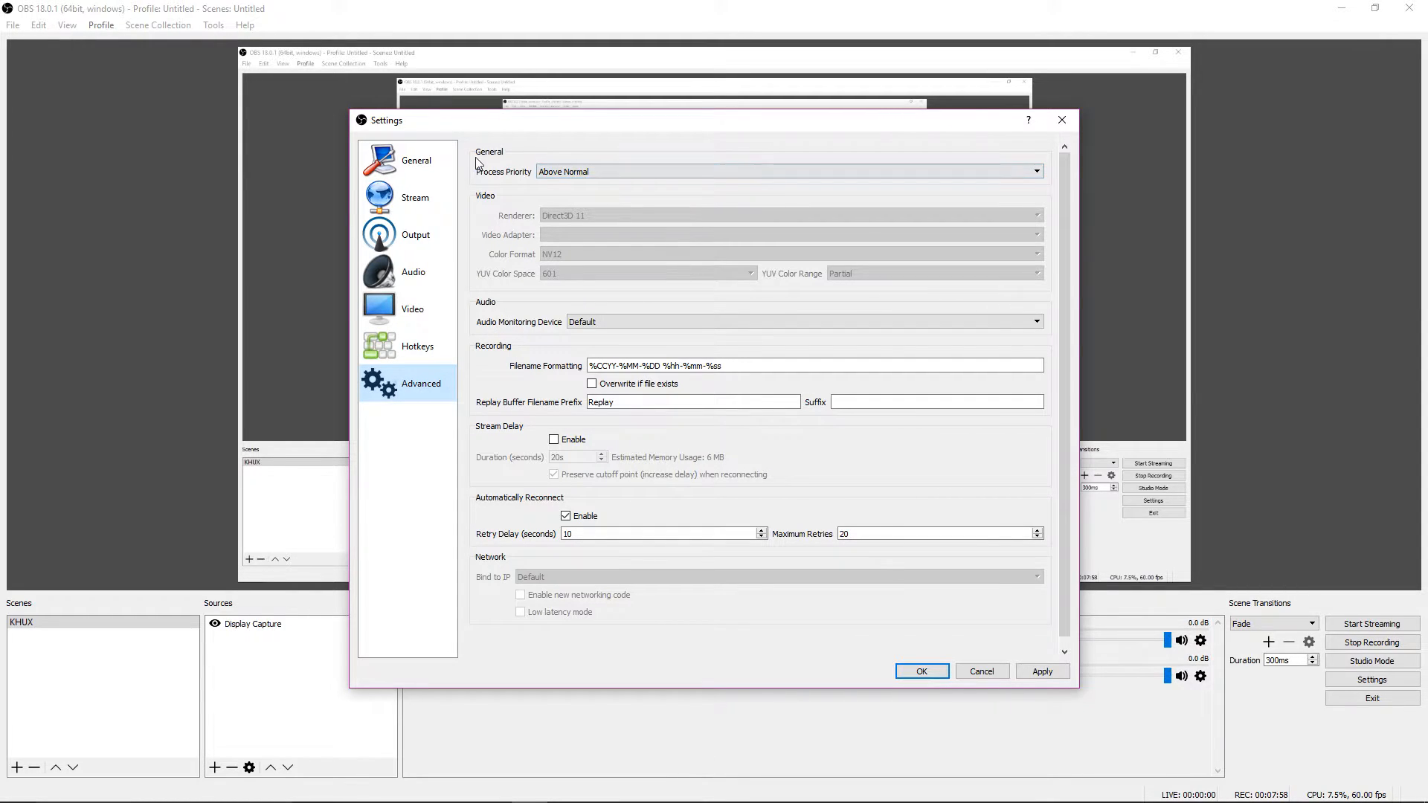
{"action": "left_click", "coordinate": [573, 173]}
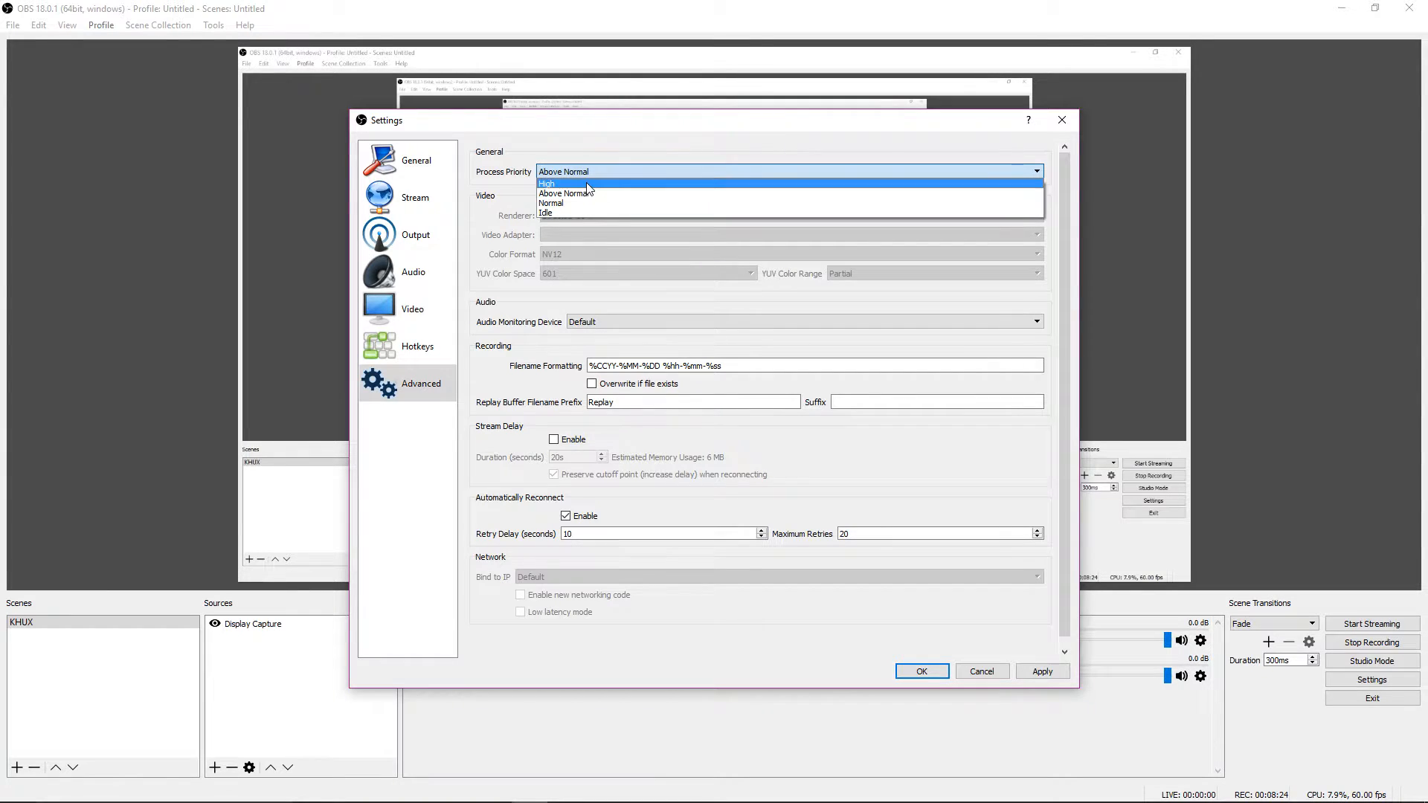
{"action": "left_click", "coordinate": [590, 195]}
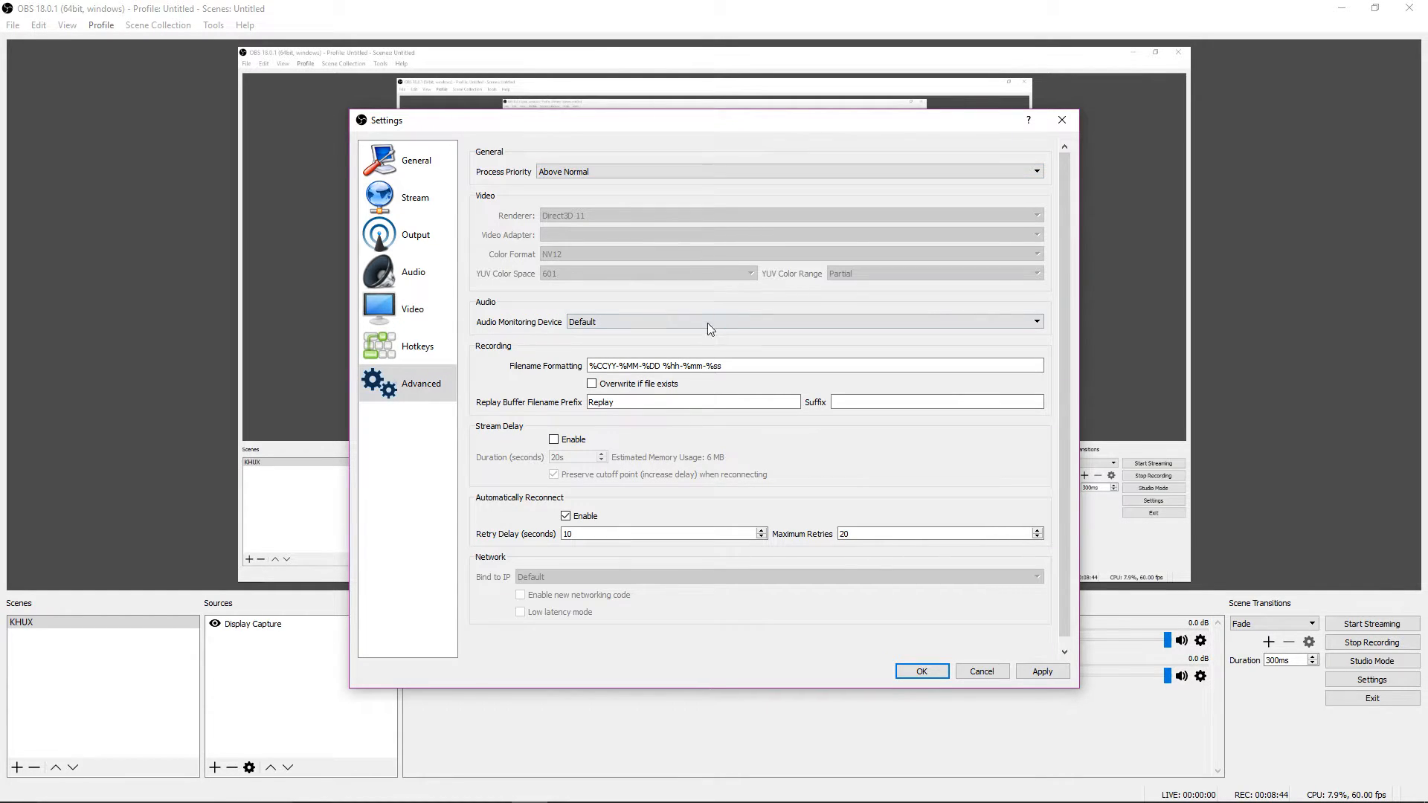
{"action": "left_click", "coordinate": [1040, 673]}
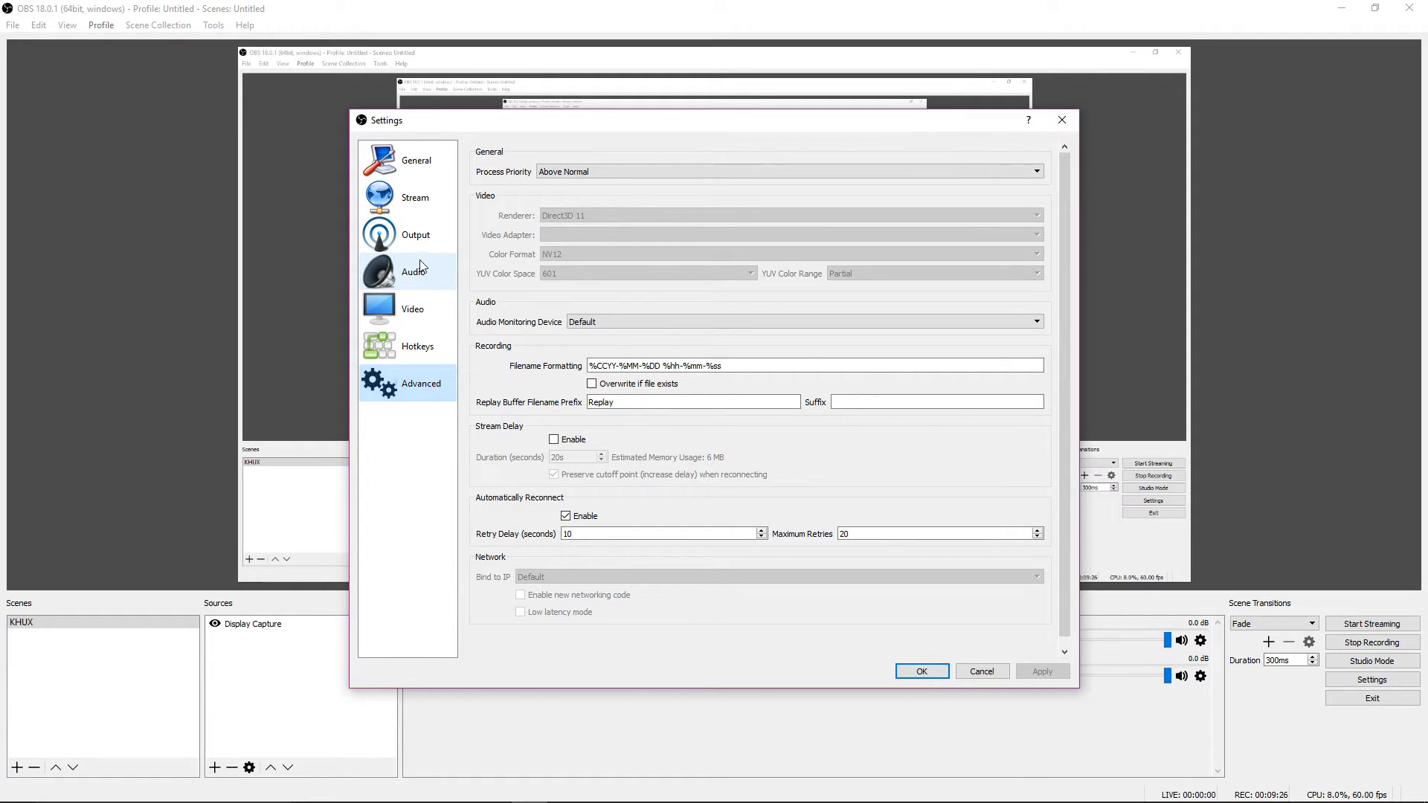
{"action": "left_click", "coordinate": [926, 669]}
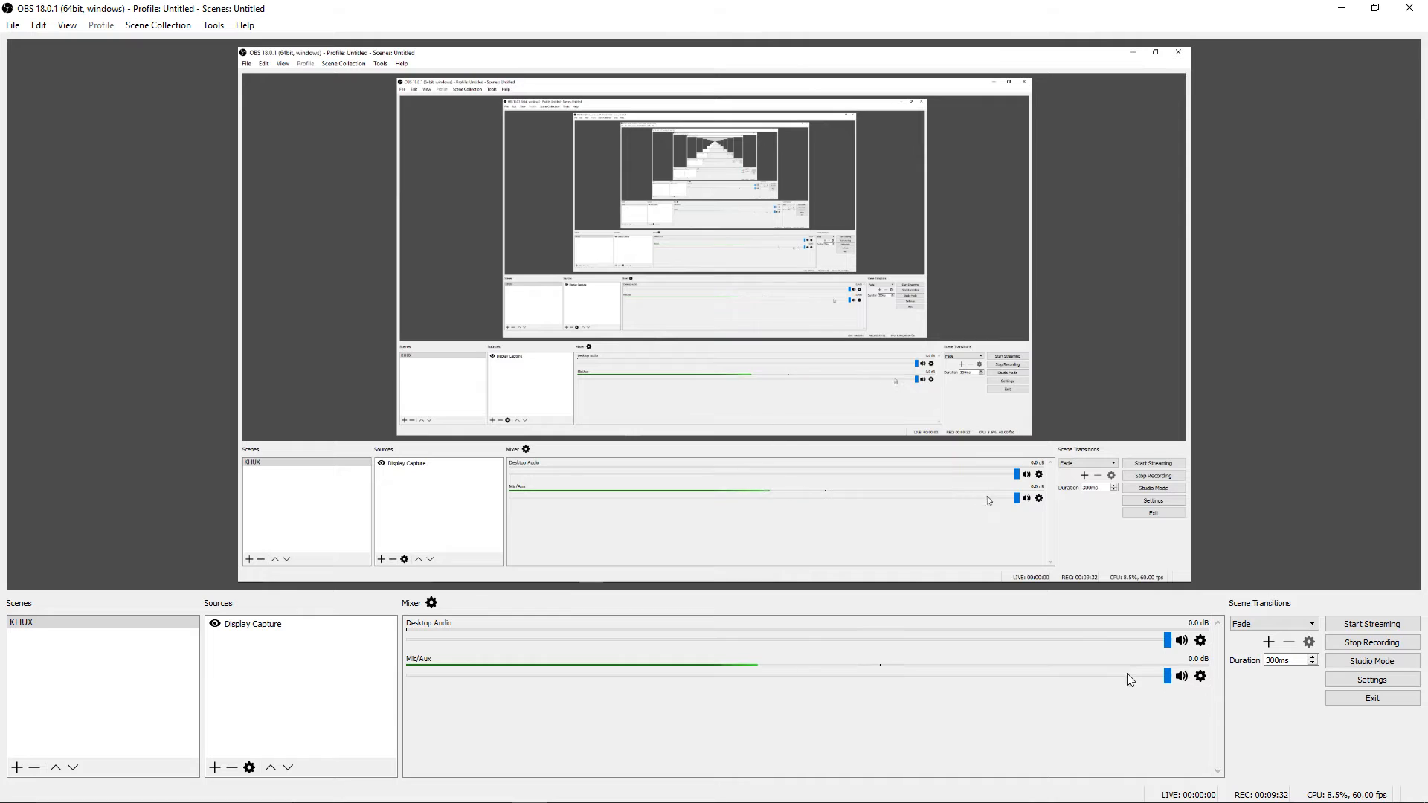